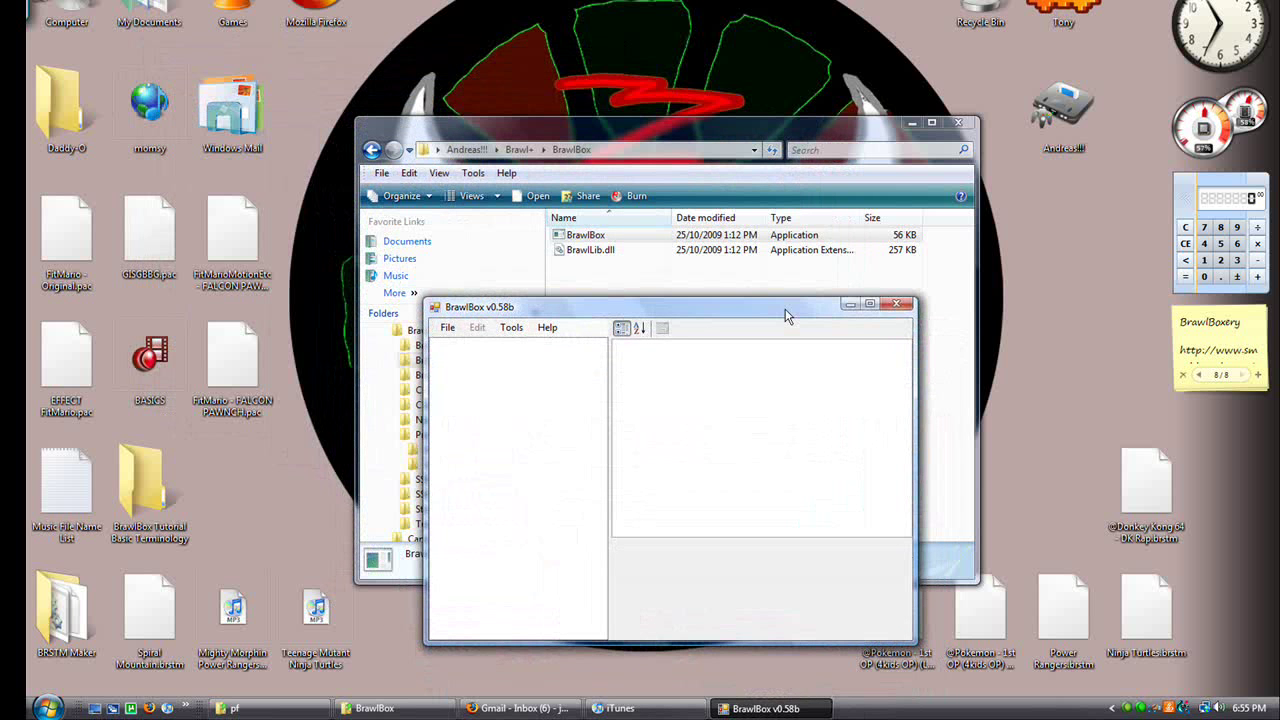
Open FitCaptainMotionEtc.pac from the Effect folder through File > Open
left_click(438, 199)
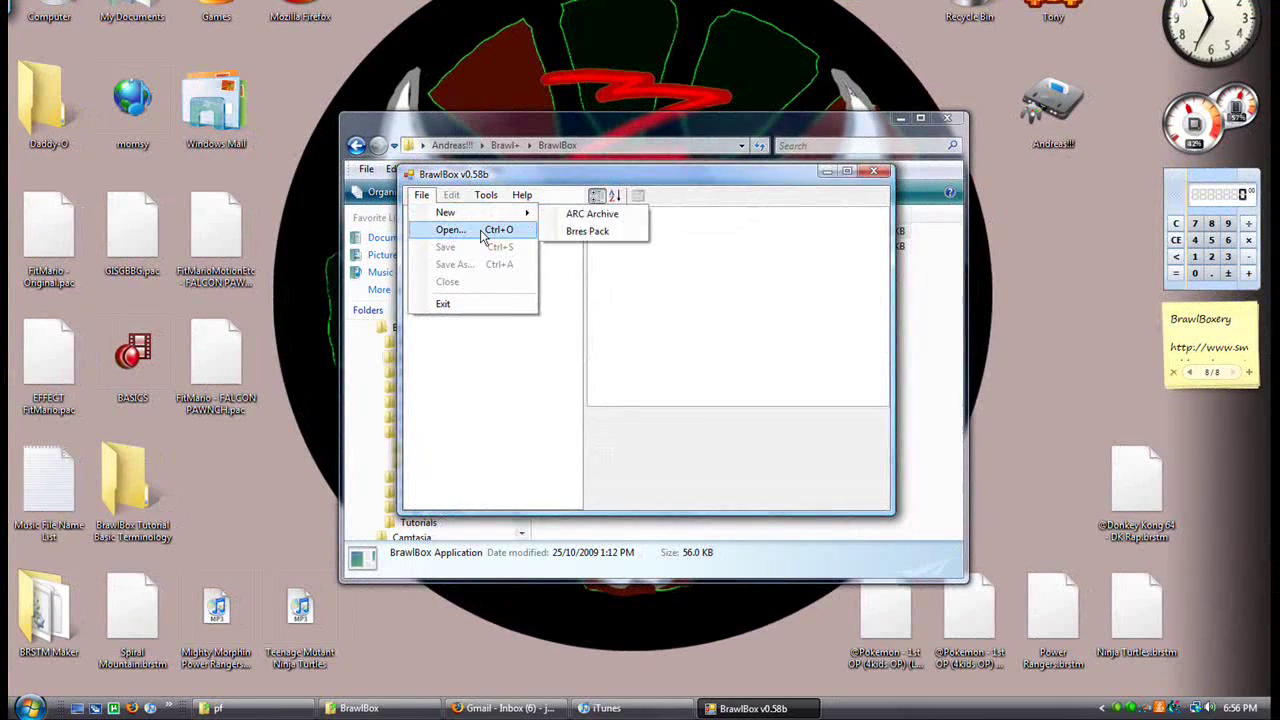
left_click(481, 231)
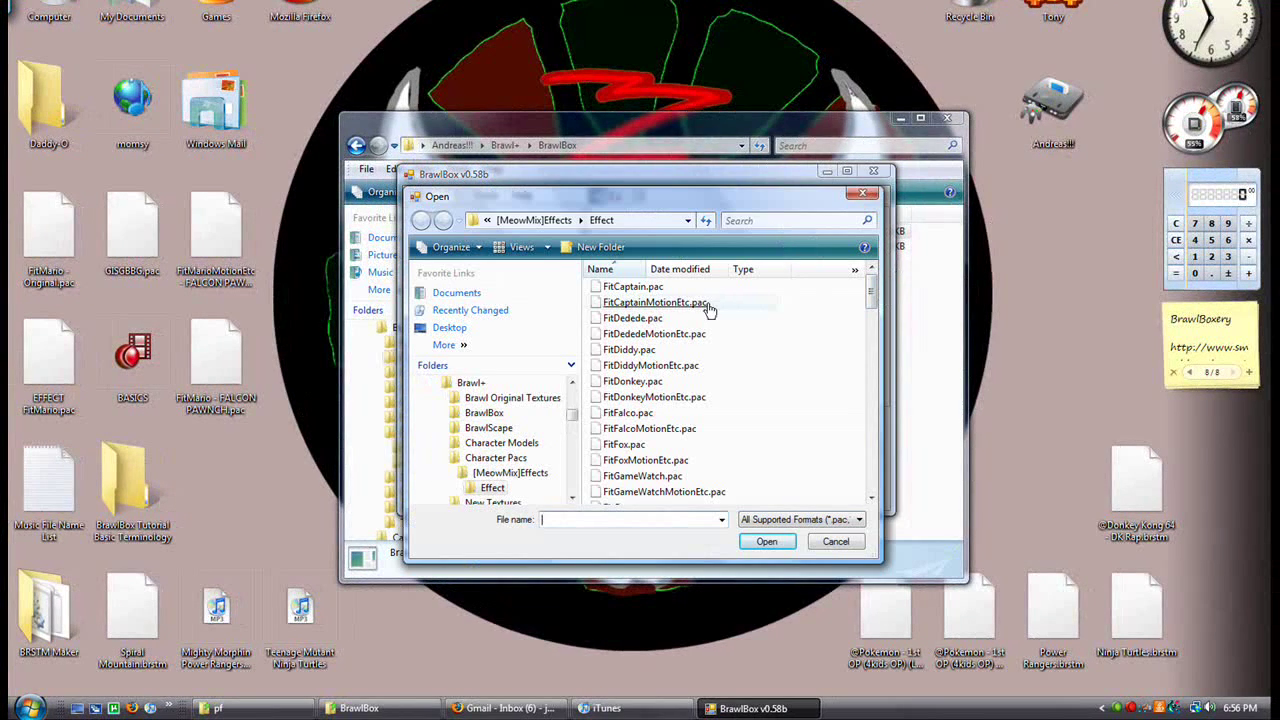
double_click(708, 305)
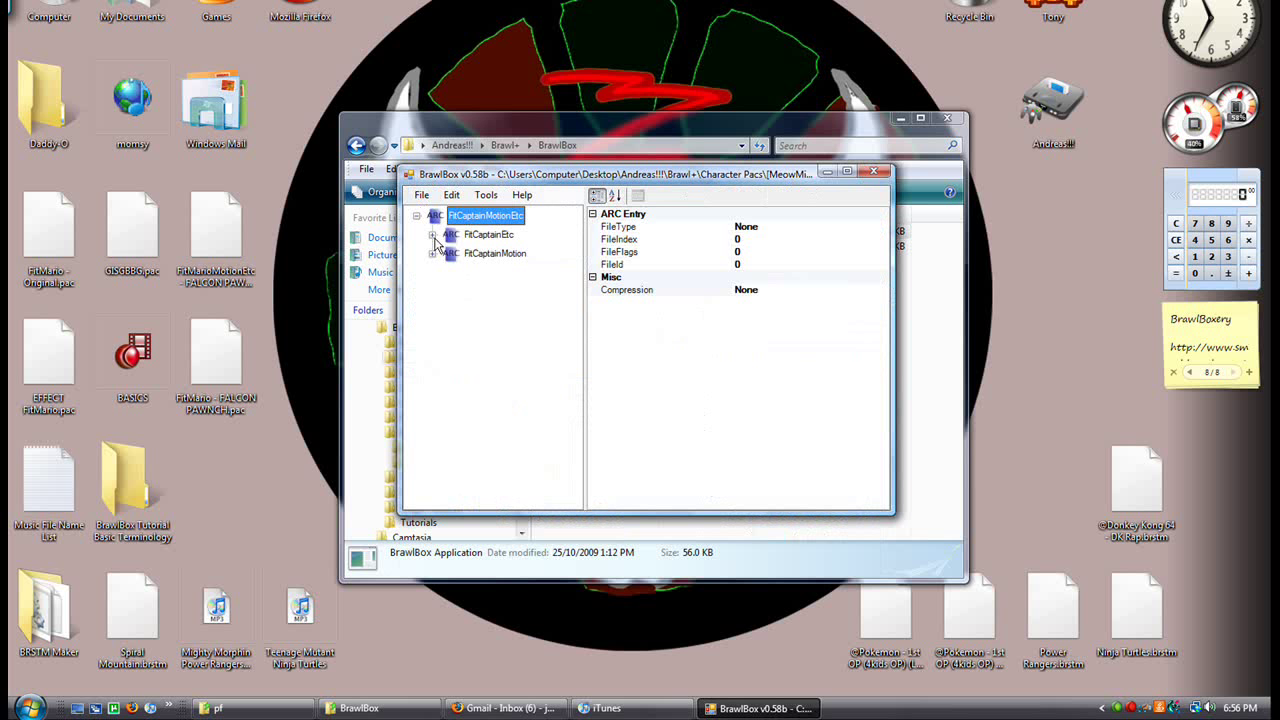
left_click(638, 228)
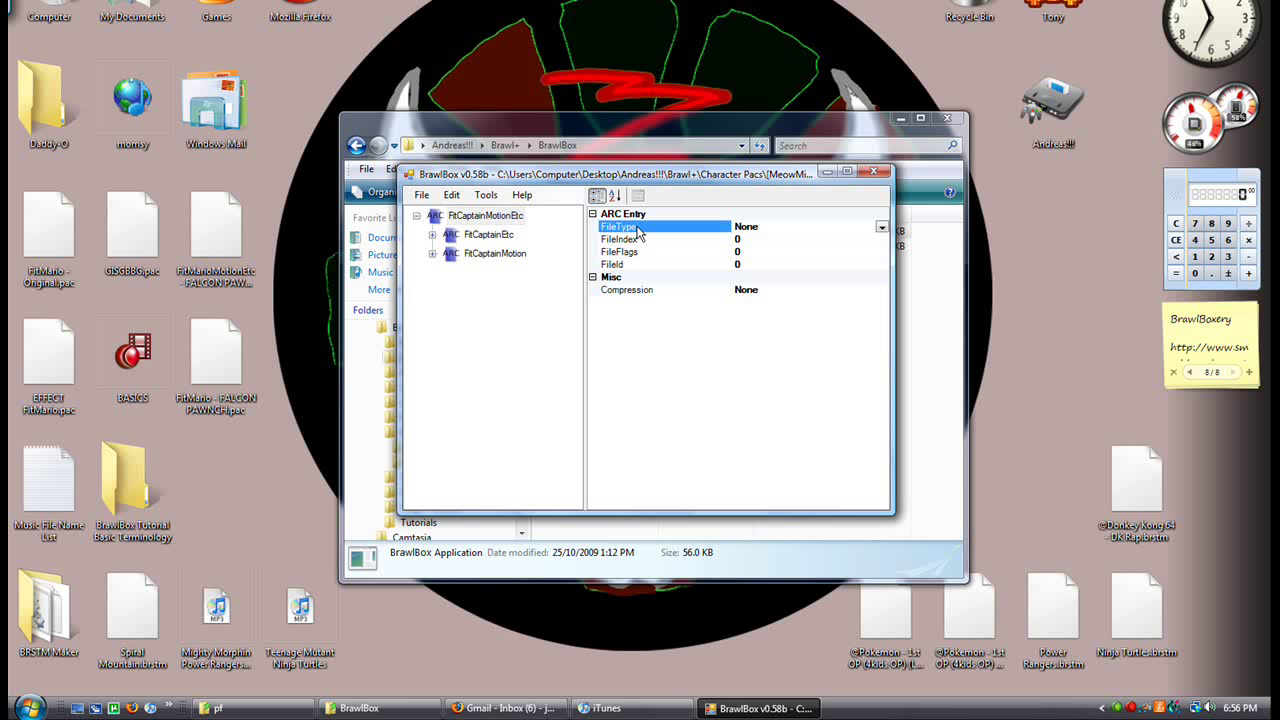
left_click(881, 228)
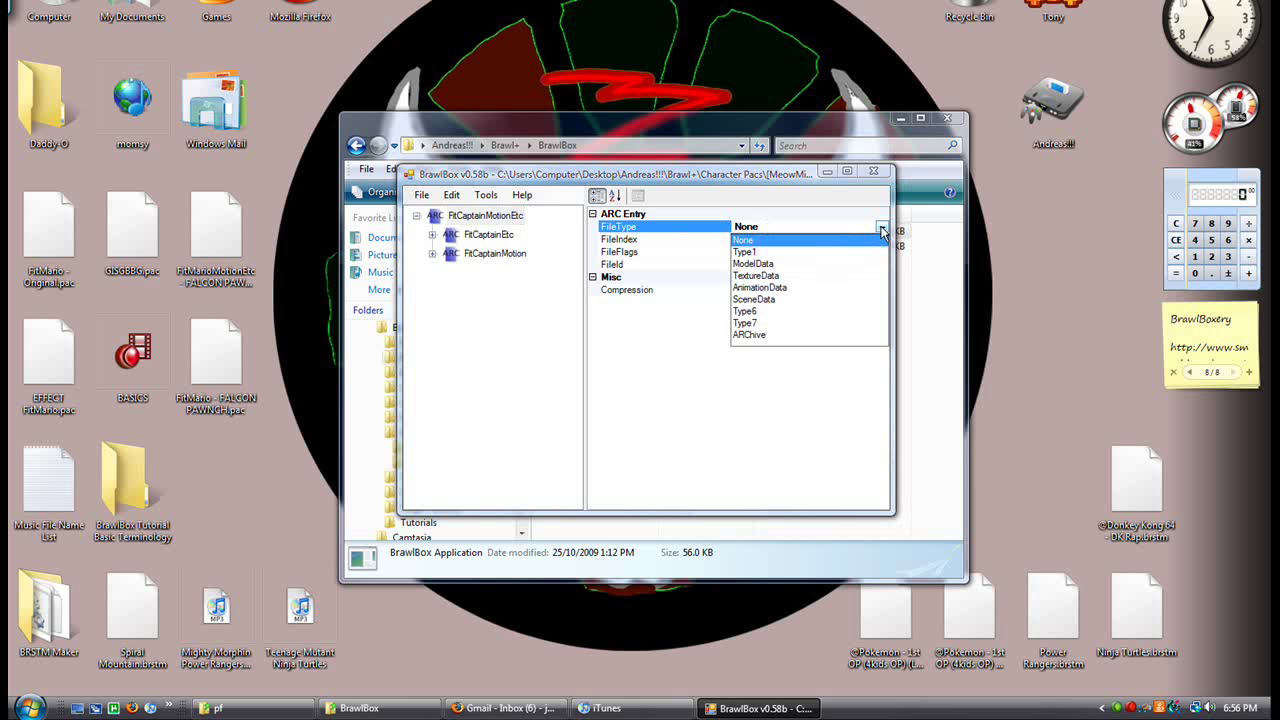
left_click(881, 230)
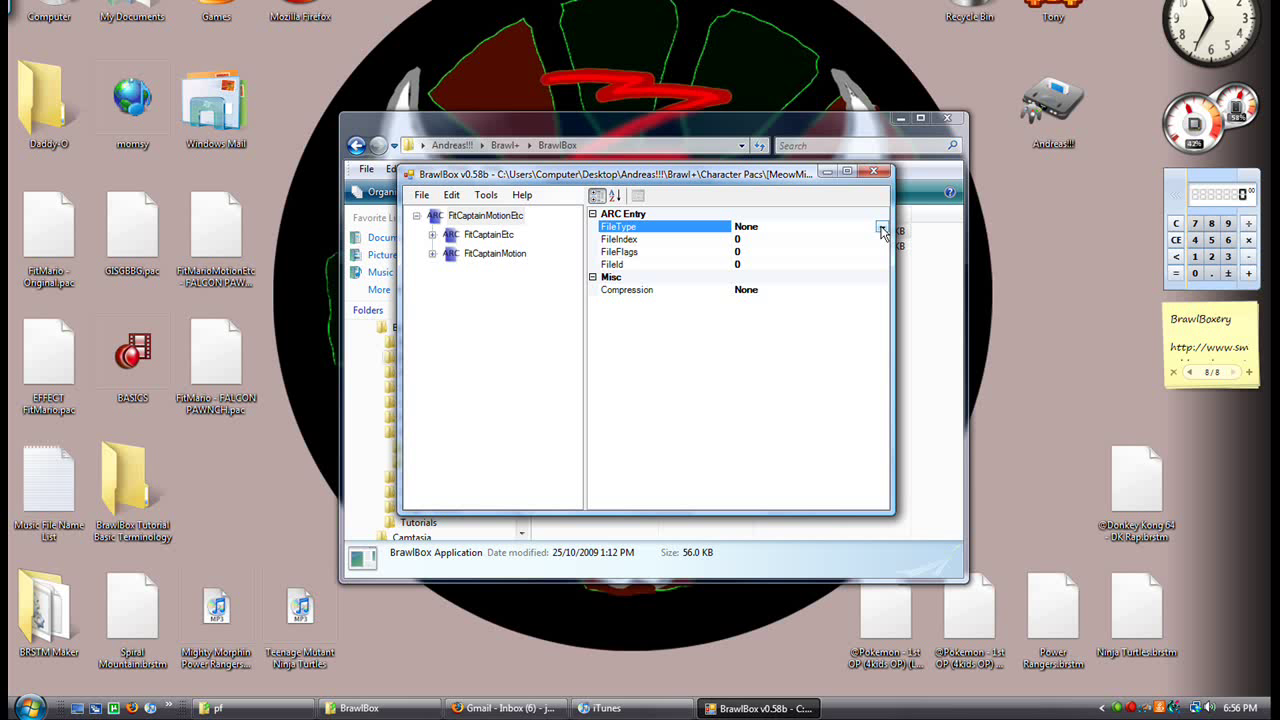
Expand FitCaptainMotion and add four new Brres packages to it
left_click(432, 254)
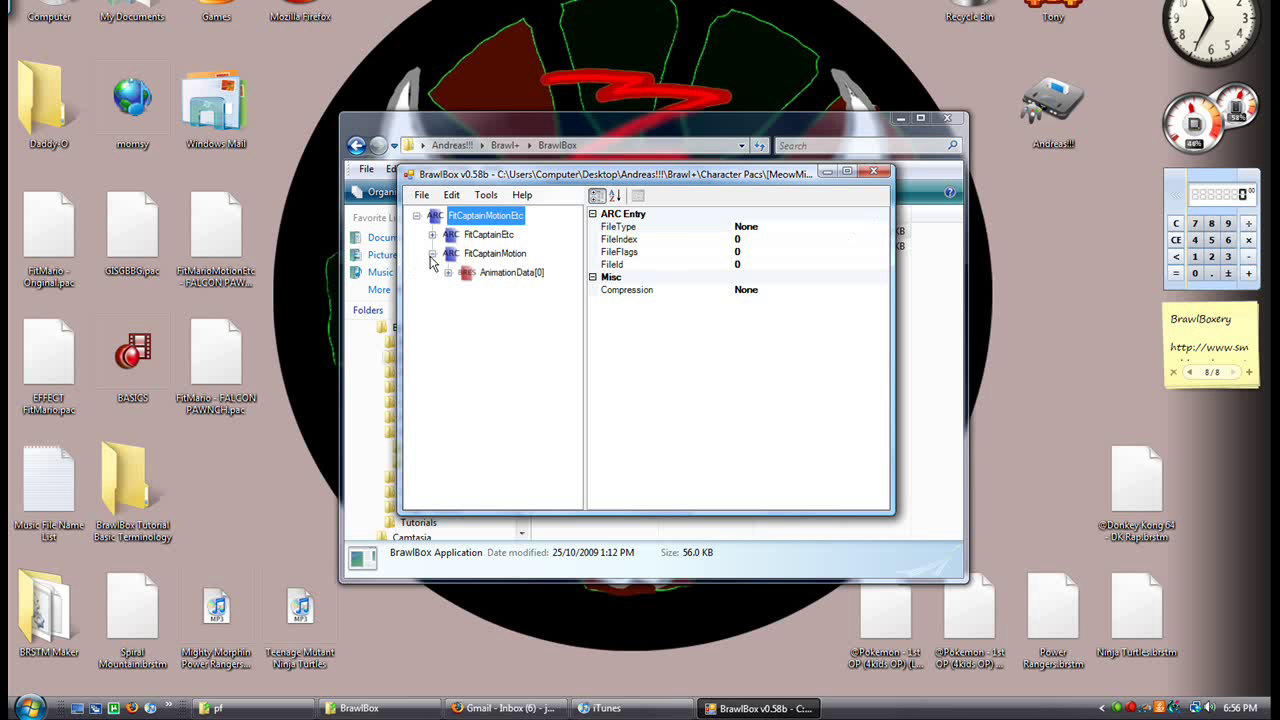
right_click(468, 254)
mouse_move(530, 263)
left_click(624, 281)
left_click(518, 296)
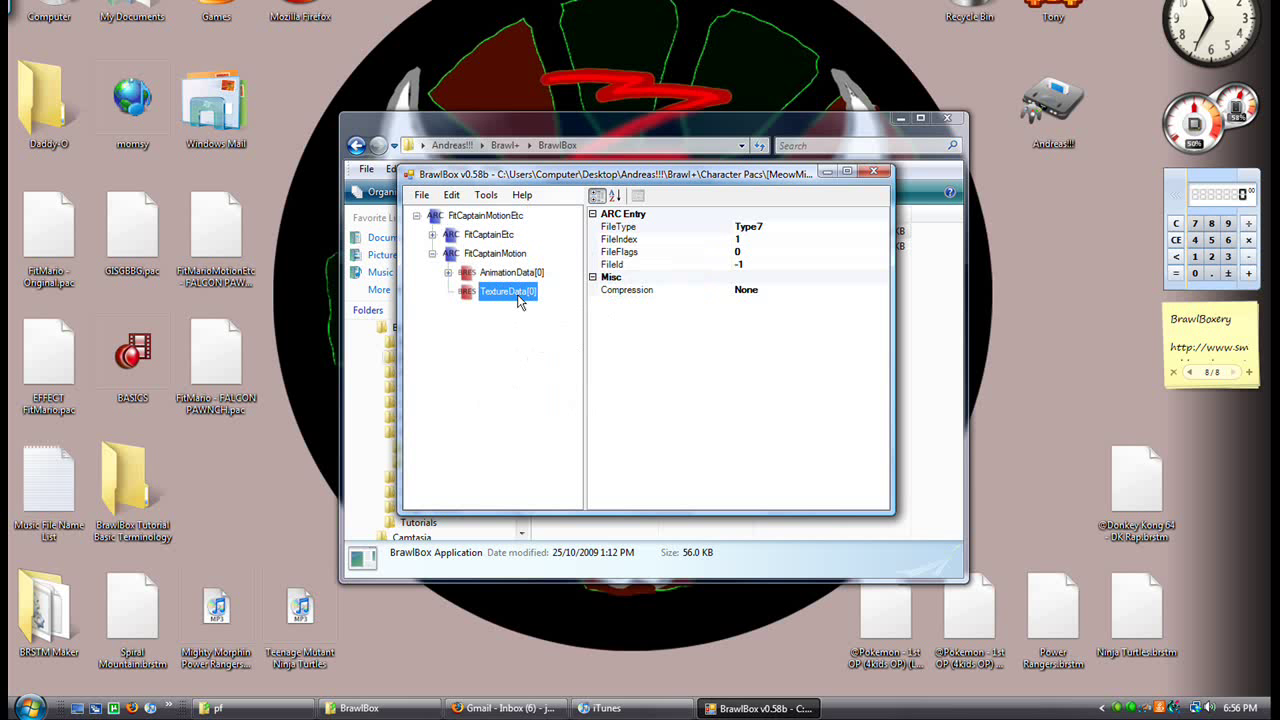
right_click(497, 255)
mouse_move(590, 266)
left_click(640, 288)
right_click(505, 254)
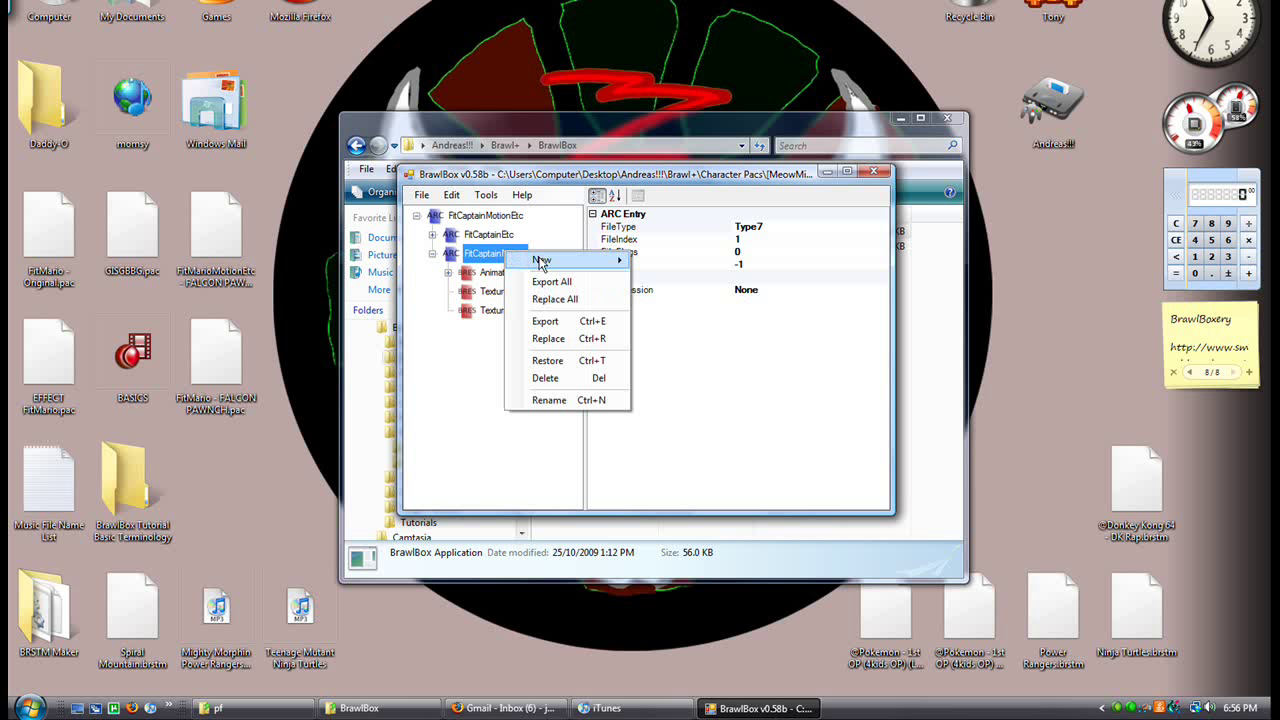
left_click(660, 280)
right_click(500, 254)
left_click(665, 280)
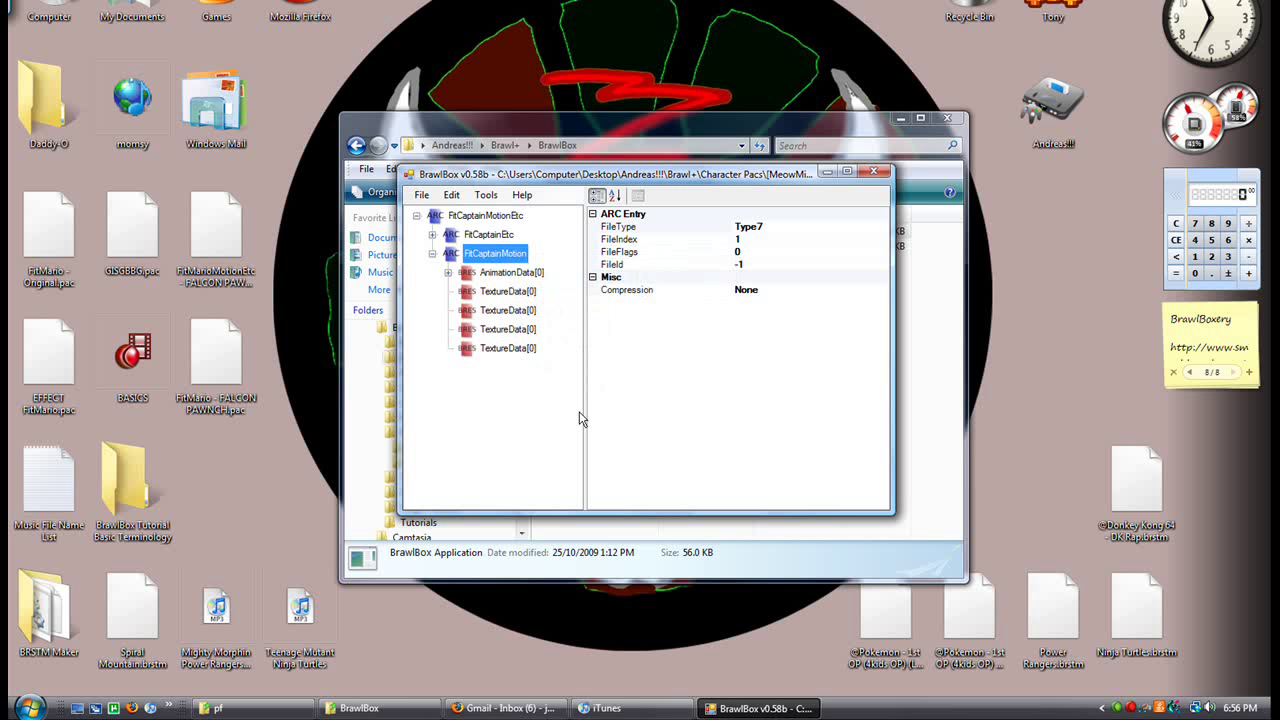
Step up through the four new TextureData[0] entries, ending on the first one
left_click(520, 348)
left_click(520, 329)
left_click(520, 311)
left_click(520, 293)
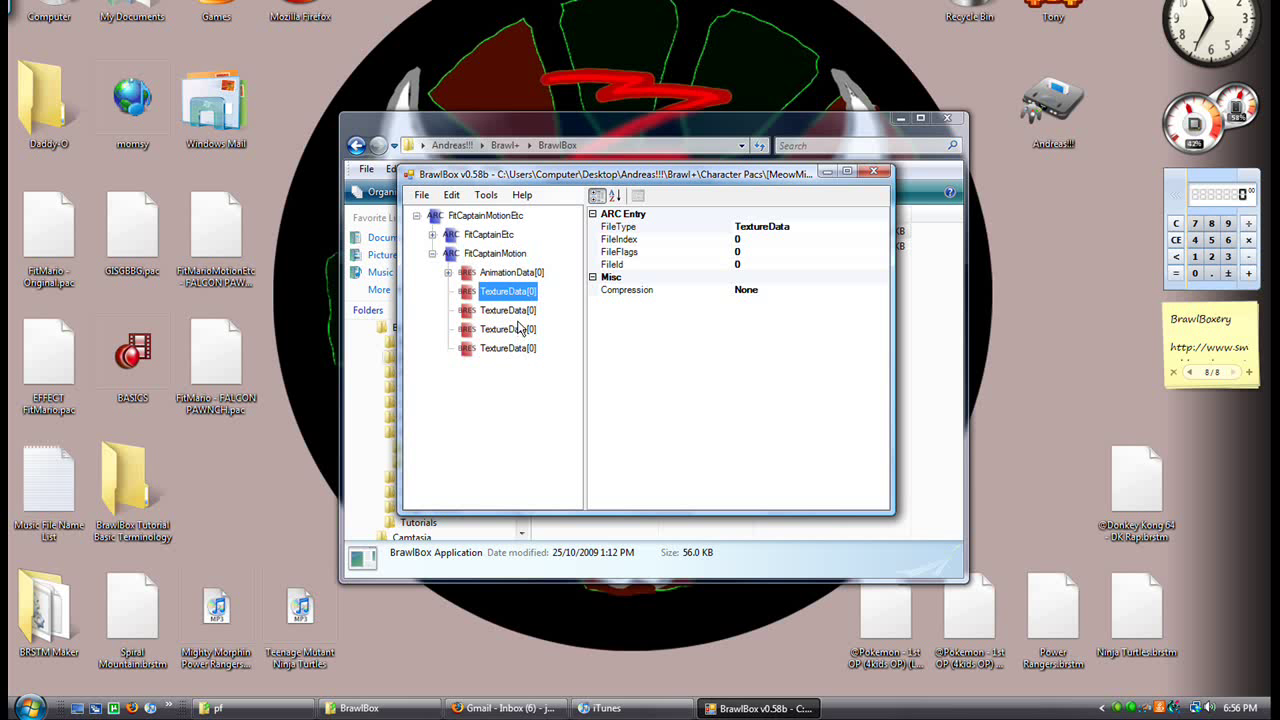
Change the FileType of the first two new entries to ModelData and SceneData
left_click(521, 330)
left_click(527, 295)
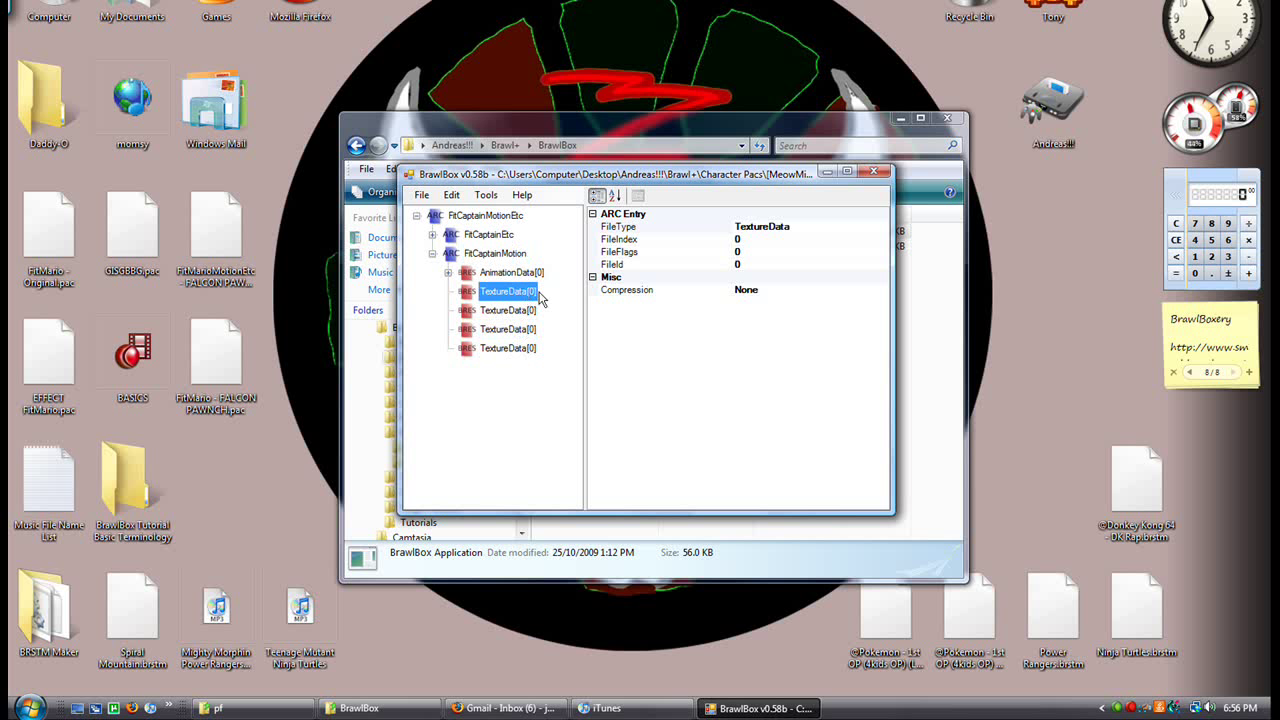
left_click(801, 227)
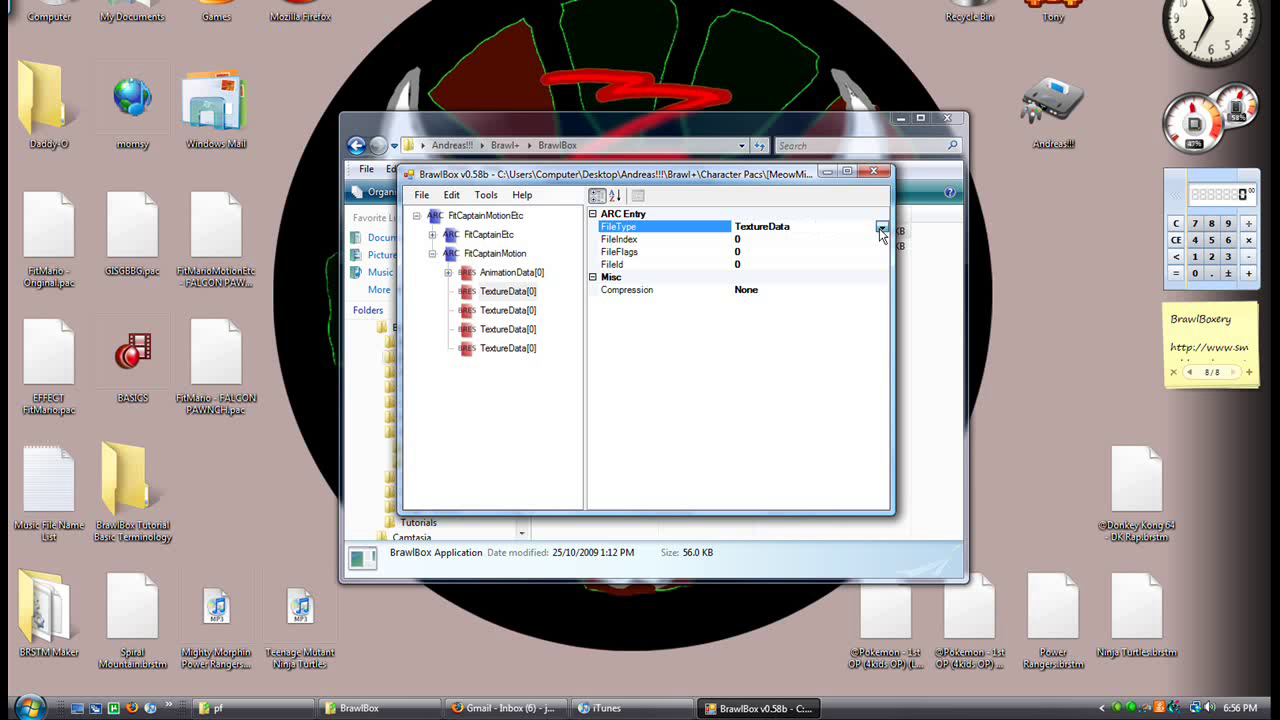
left_click(881, 229)
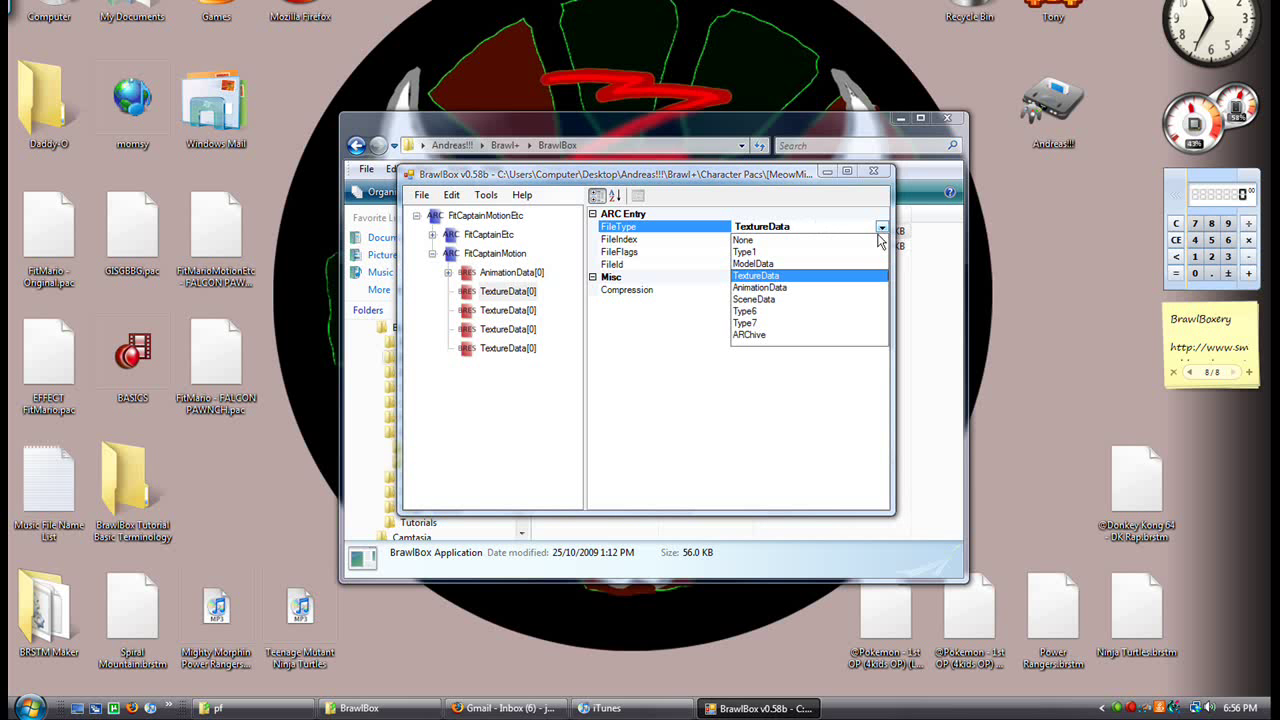
left_click(764, 265)
left_click(493, 297)
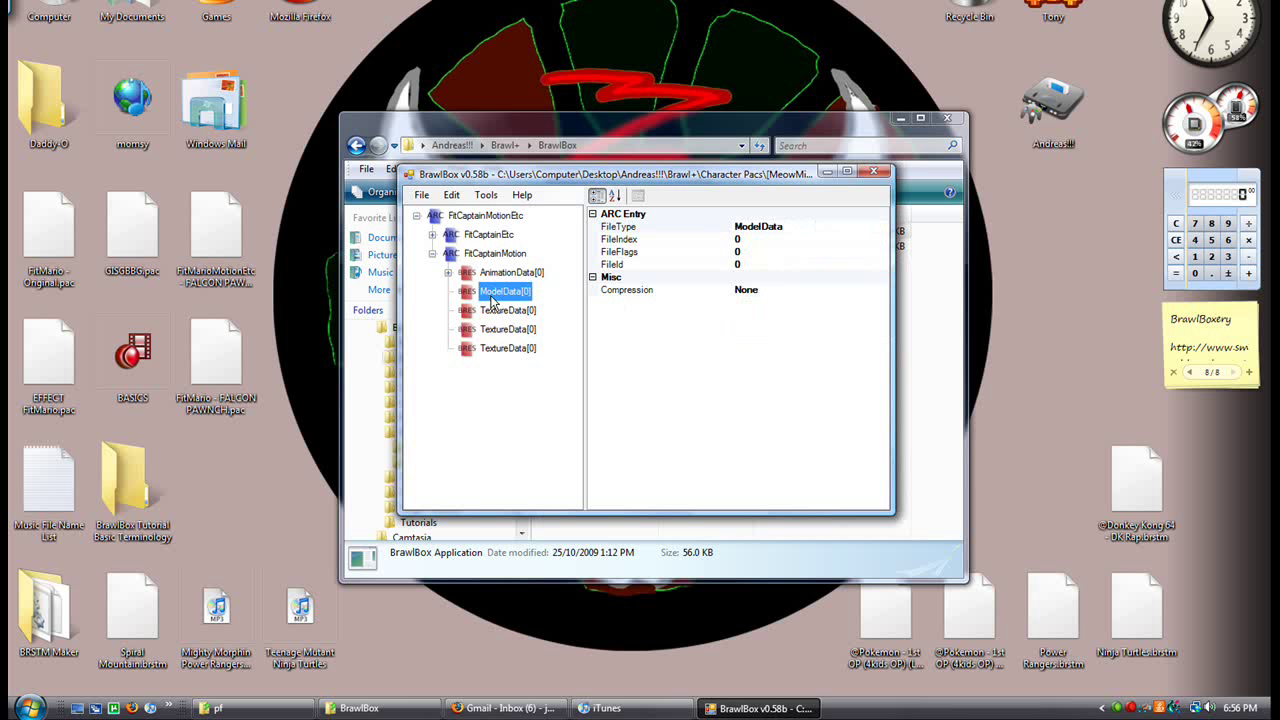
left_click(497, 314)
left_click(862, 229)
left_click(882, 228)
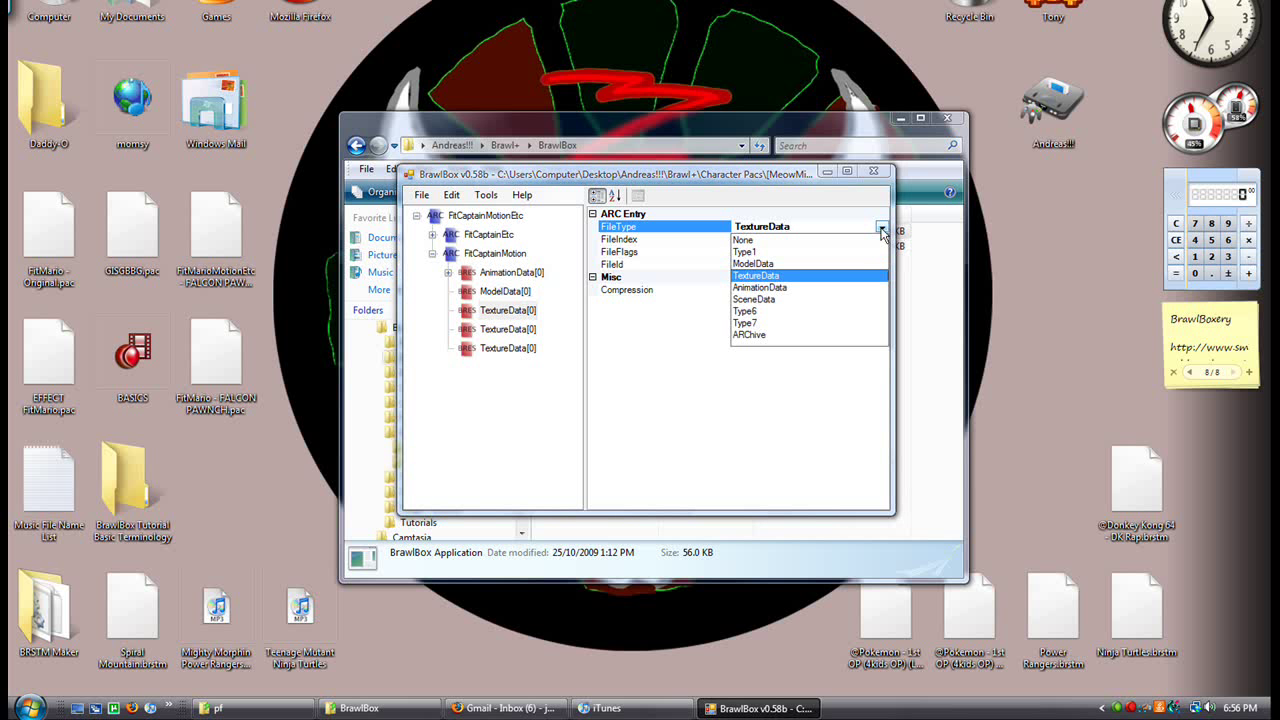
left_click(772, 300)
Retype the third entry as AnimationData and set the last TextureData's FileIndex to 2
left_click(498, 329)
left_click(879, 229)
left_click(881, 229)
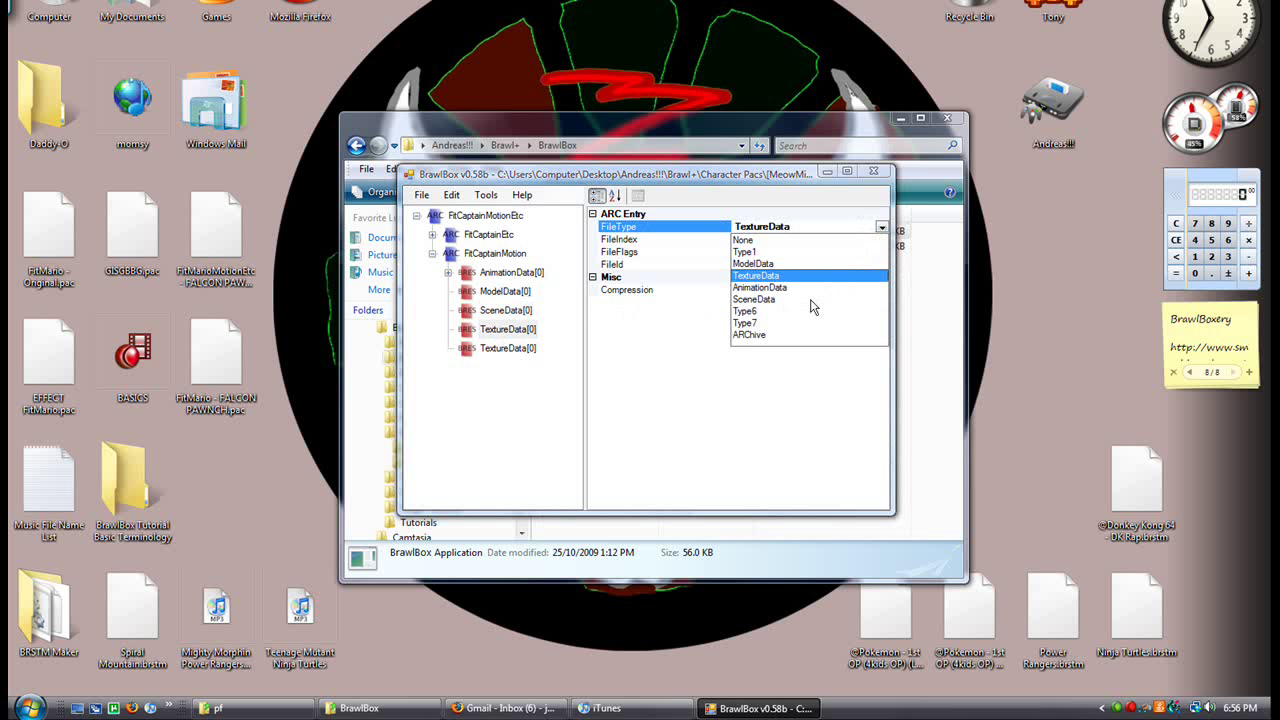
left_click(804, 290)
left_click(507, 347)
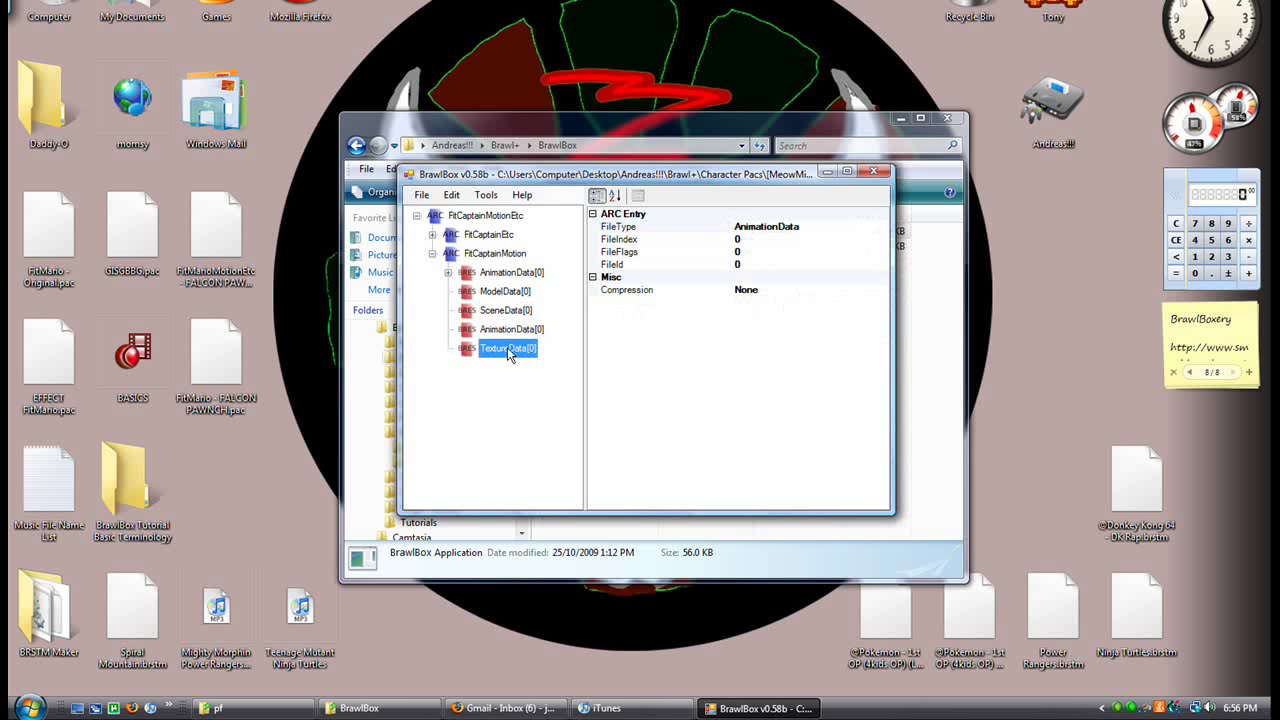
left_click(748, 239)
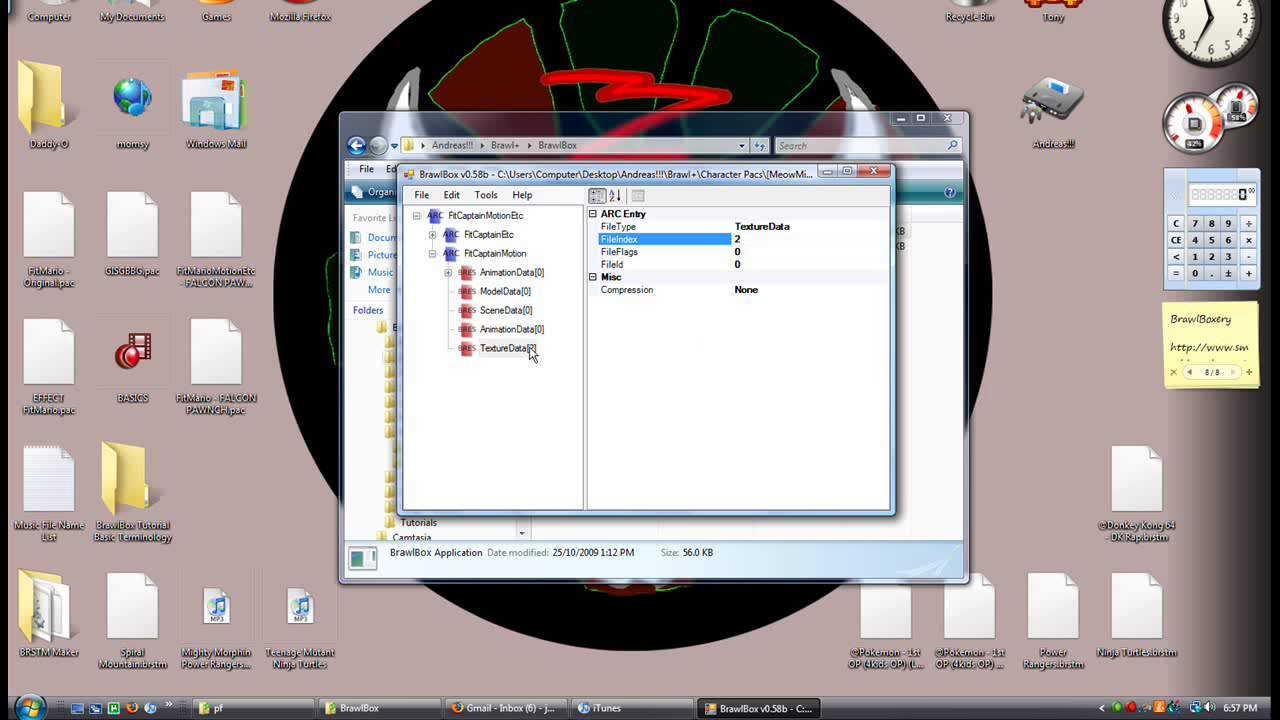
Commit FileIndex 2, then inspect AnimationData[0], FitCaptainMotion, FitCaptainEtc and the root archive
left_click(748, 266)
left_click(502, 278)
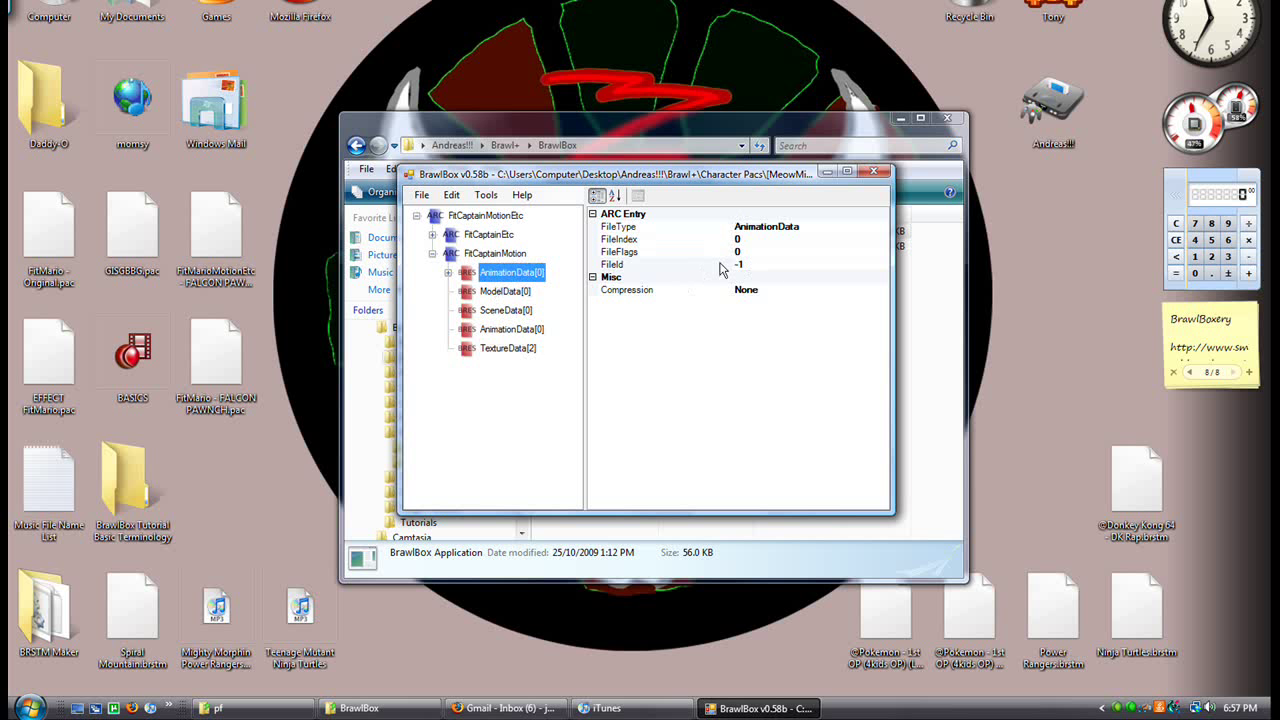
left_click(510, 253)
left_click(500, 235)
left_click(502, 218)
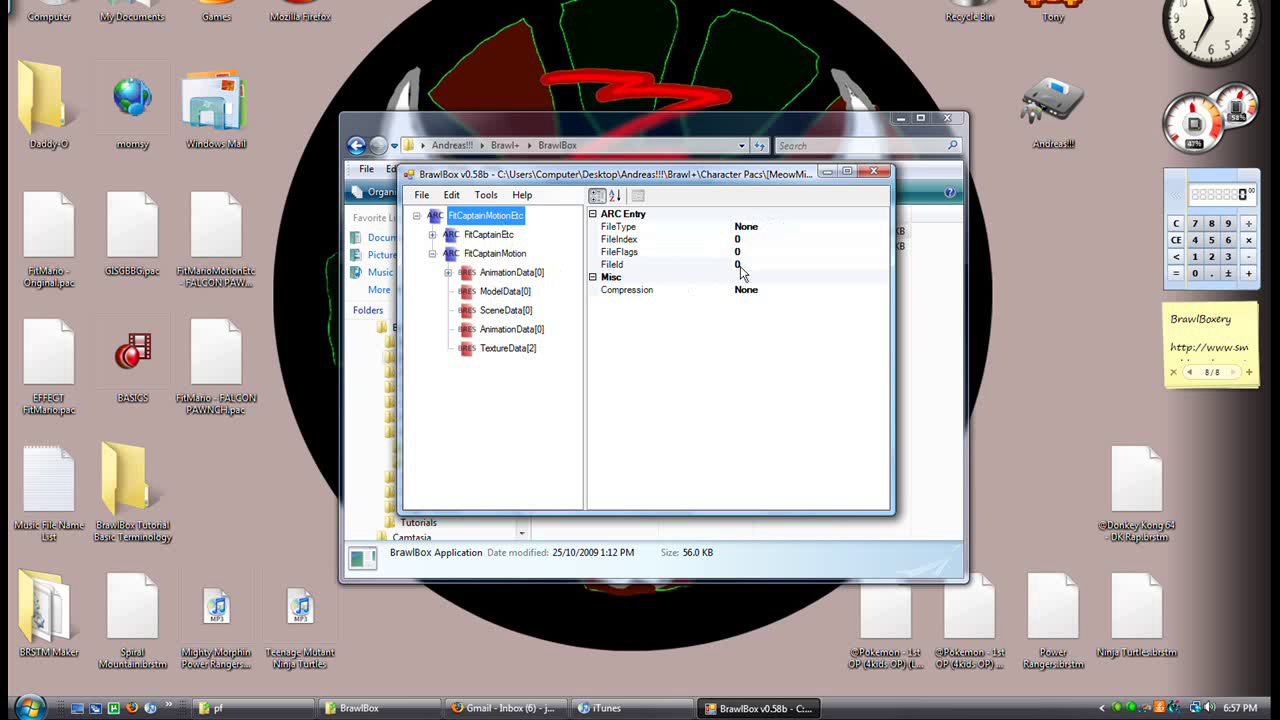
left_click(518, 280)
left_click(514, 253)
left_click(510, 235)
left_click(508, 217)
Browse down the tree to the second AnimationData[0] and check its FileId value
left_click(501, 237)
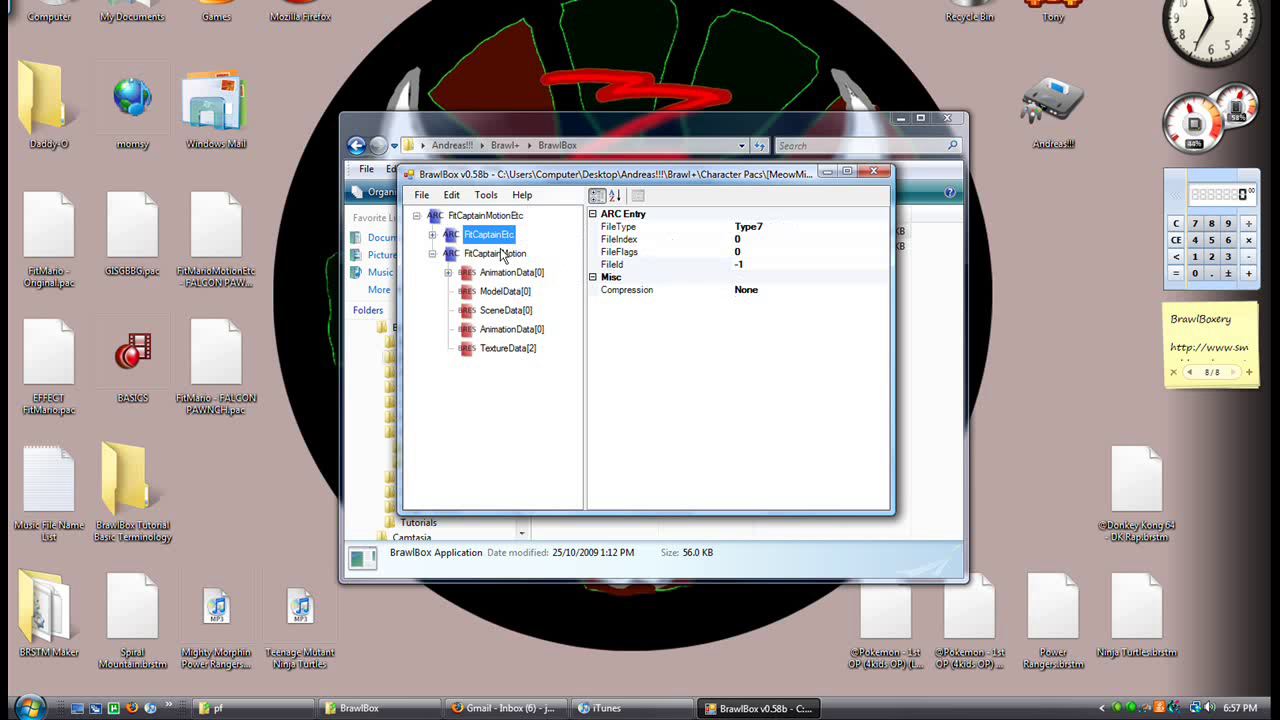
left_click(501, 254)
left_click(503, 273)
left_click(501, 292)
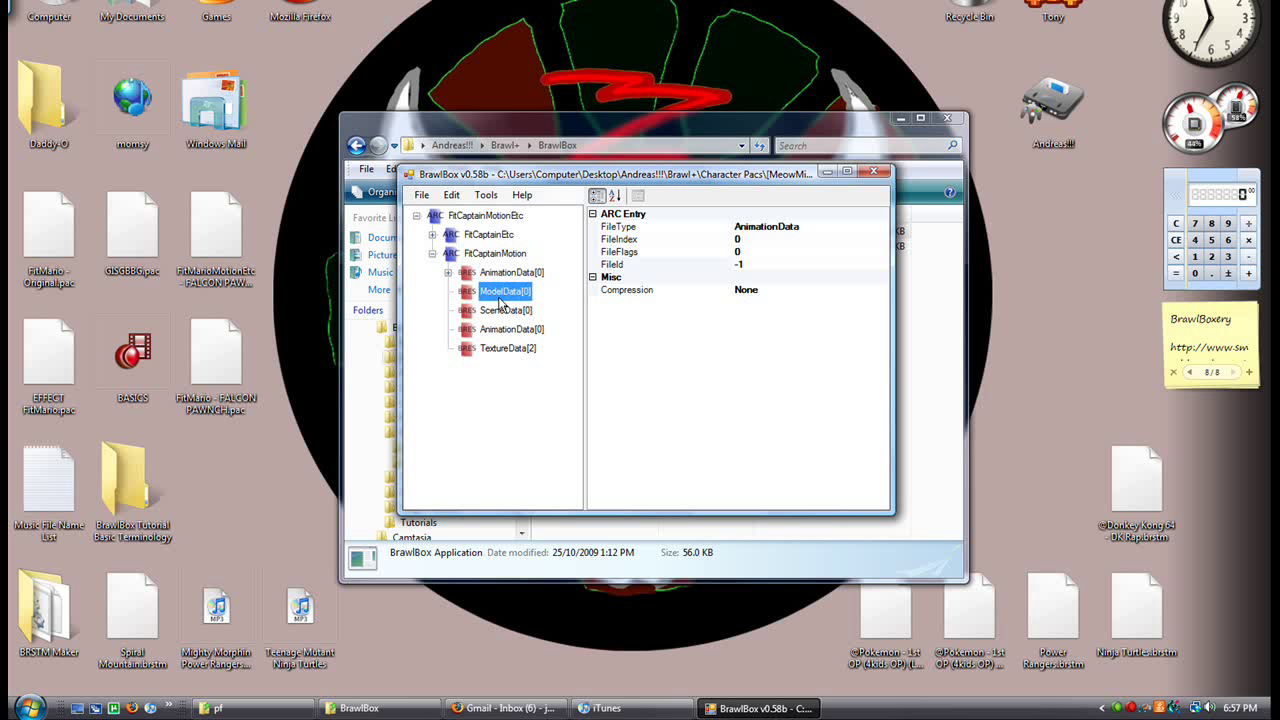
left_click(506, 330)
left_click(755, 264)
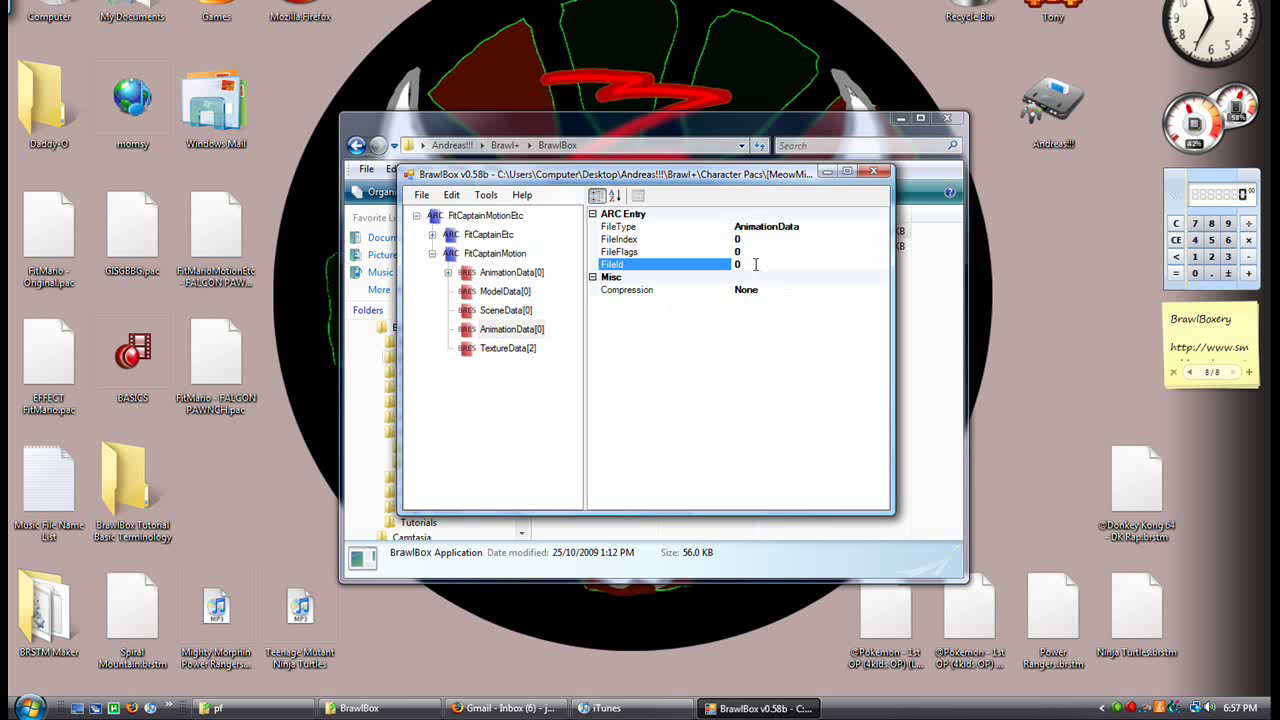
View SceneData[0], AnimationData[0] and TextureData[2], then return to SceneData[0]
left_click(490, 309)
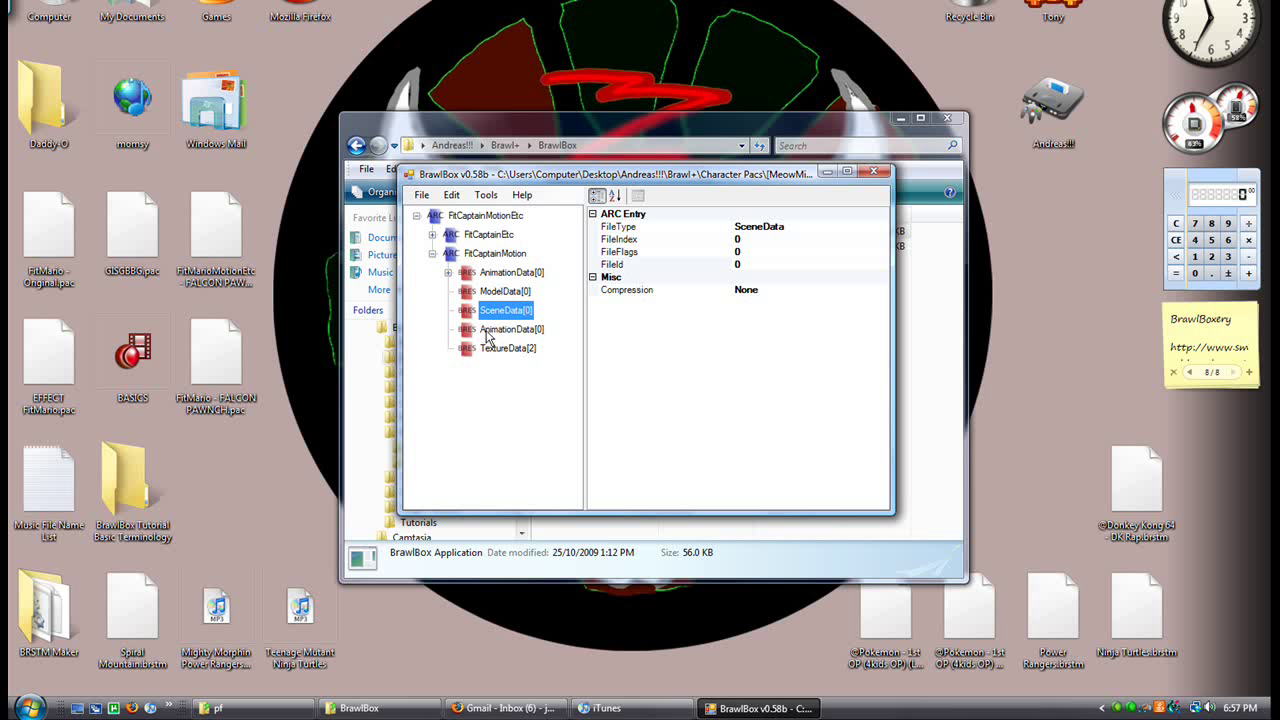
left_click(490, 331)
left_click(514, 348)
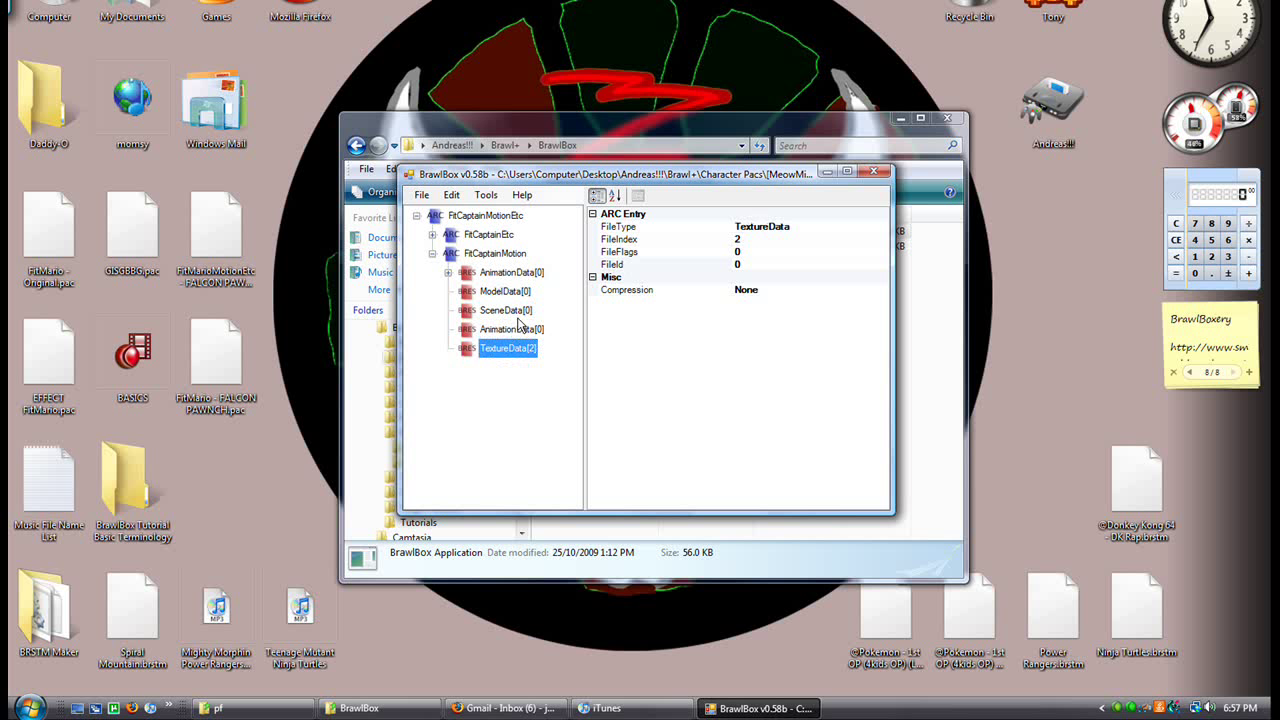
left_click(516, 312)
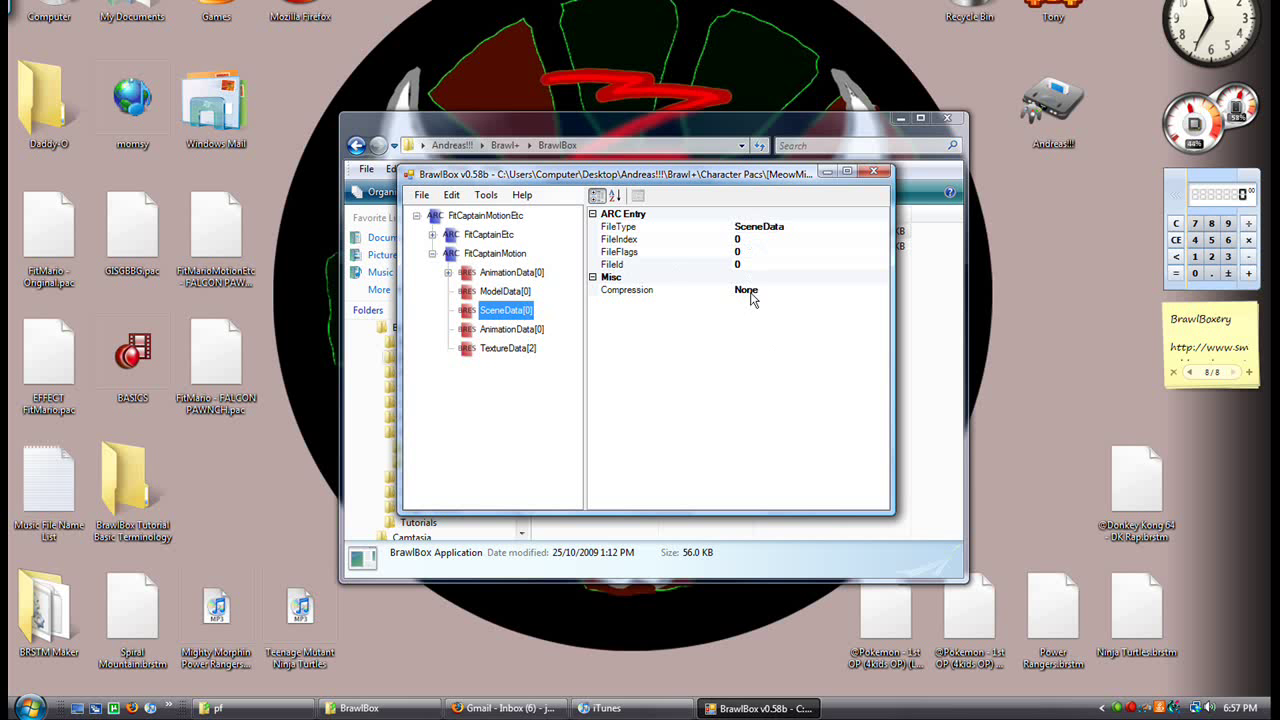
Try RunLength, Differential and Huffman compression on SceneData[0], finally settling on LZ77
left_click(659, 292)
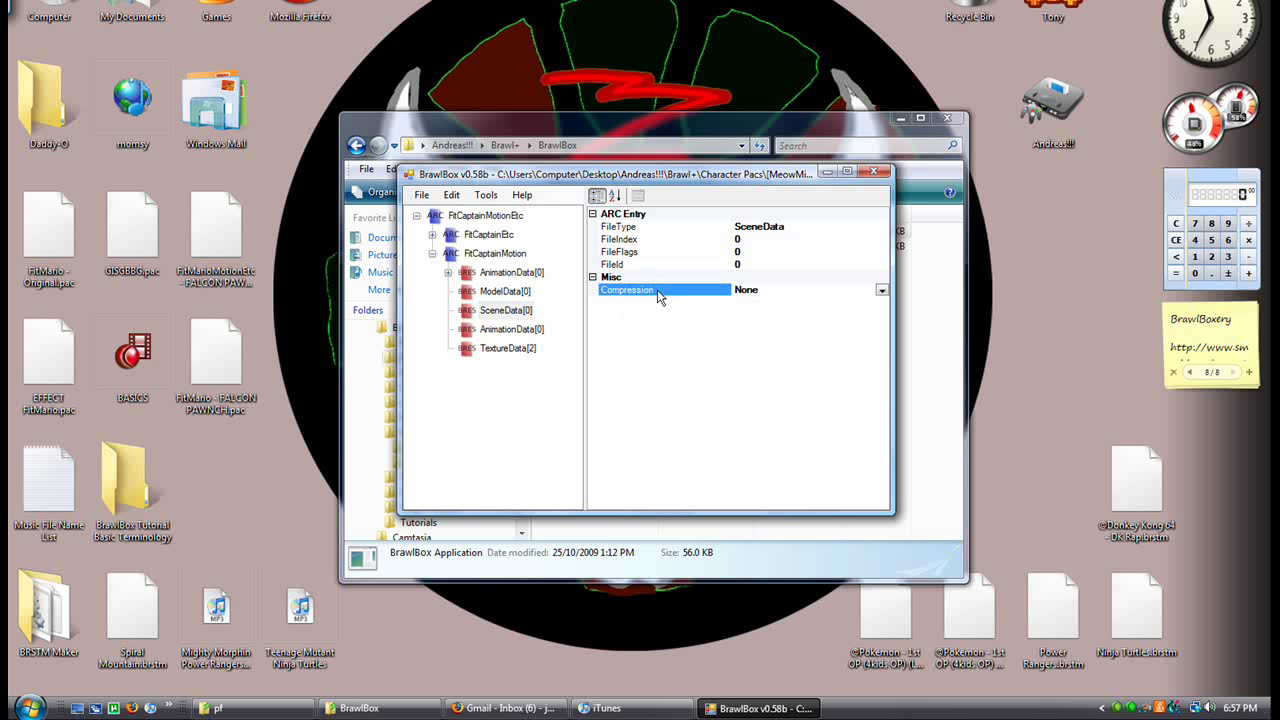
left_click(881, 290)
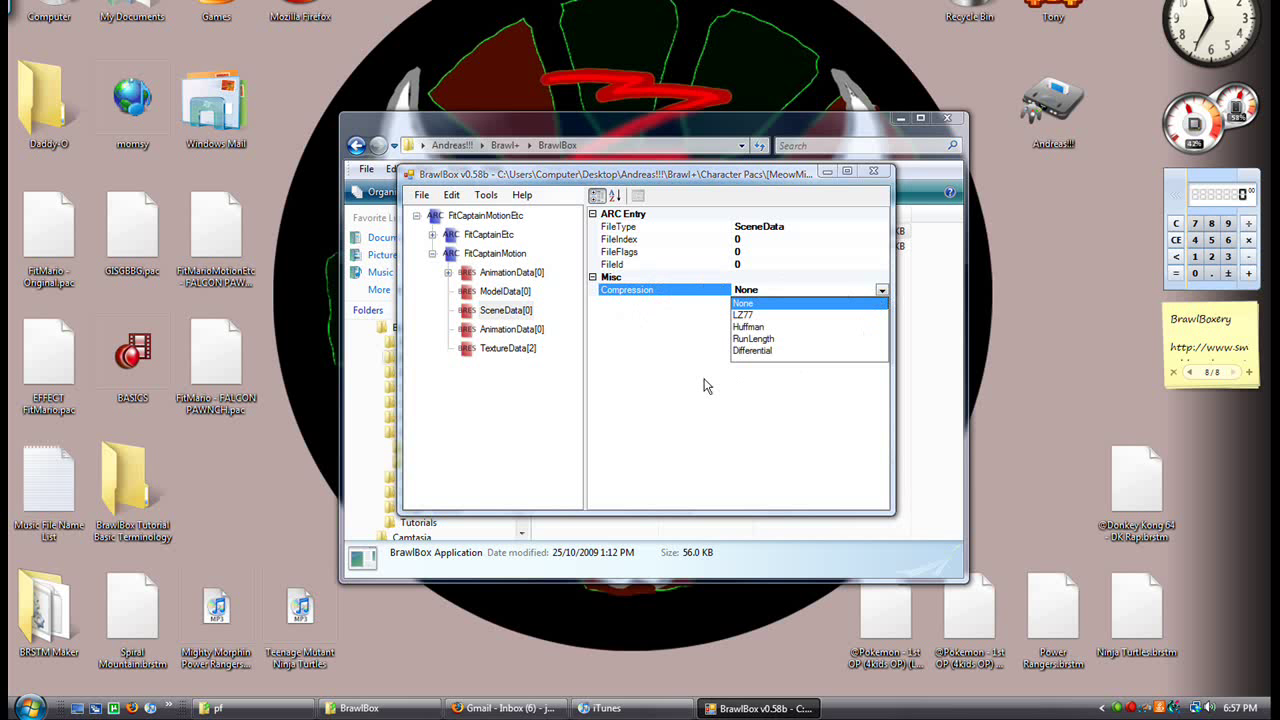
left_click(750, 339)
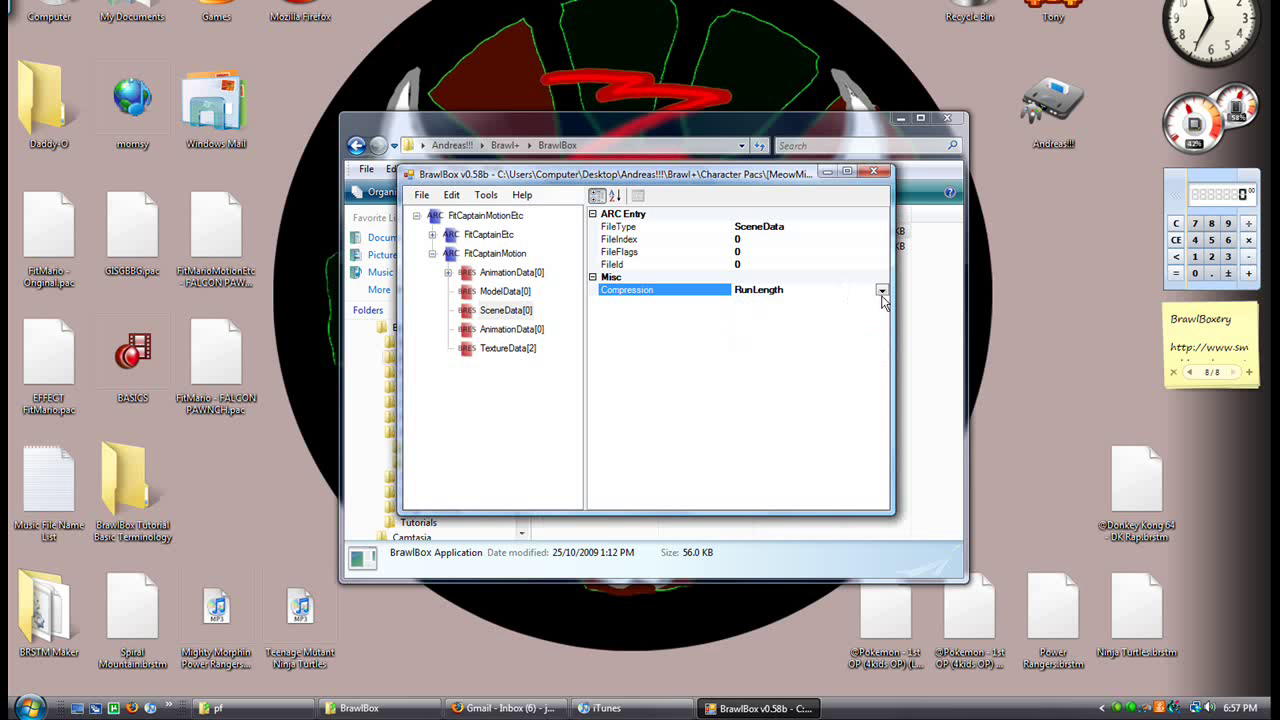
left_click(881, 290)
left_click(778, 352)
left_click(883, 290)
left_click(800, 327)
left_click(881, 290)
left_click(830, 316)
left_click(510, 274)
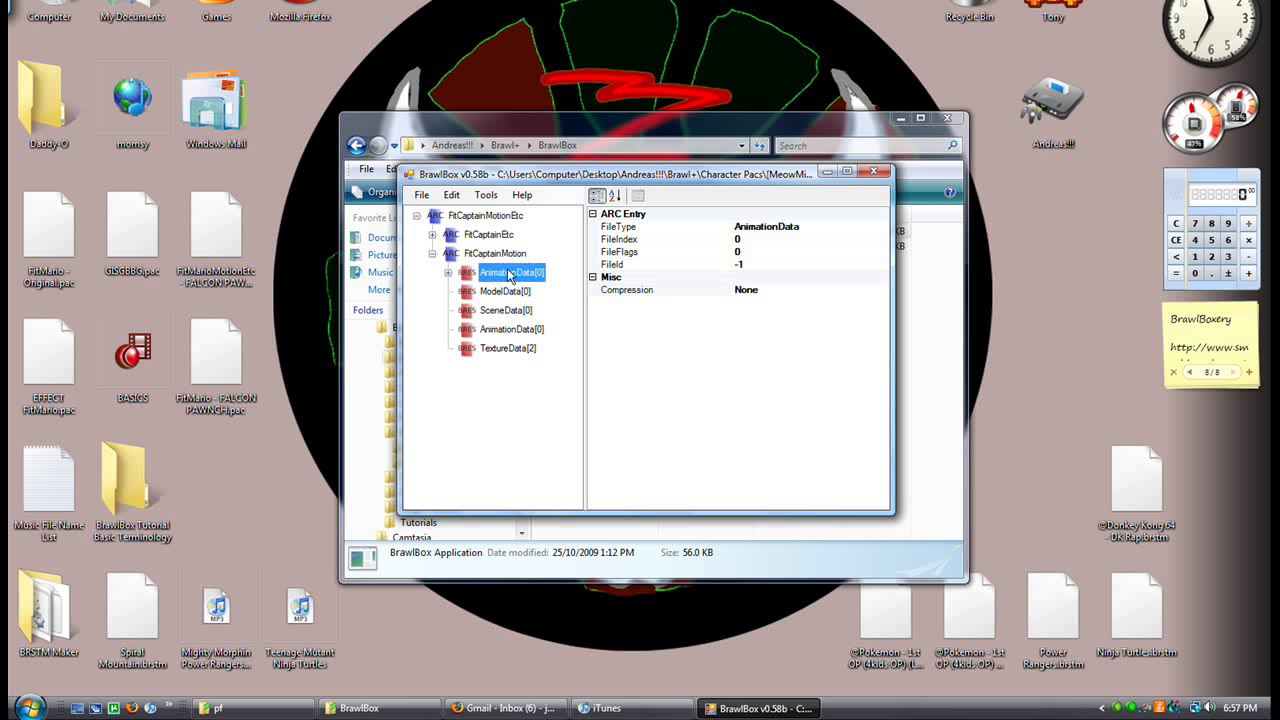
Expand AnimationData[0] through AnmTexSrt(NW4R) to the Spycloak texture animation's SRT0 entry
left_click(670, 293)
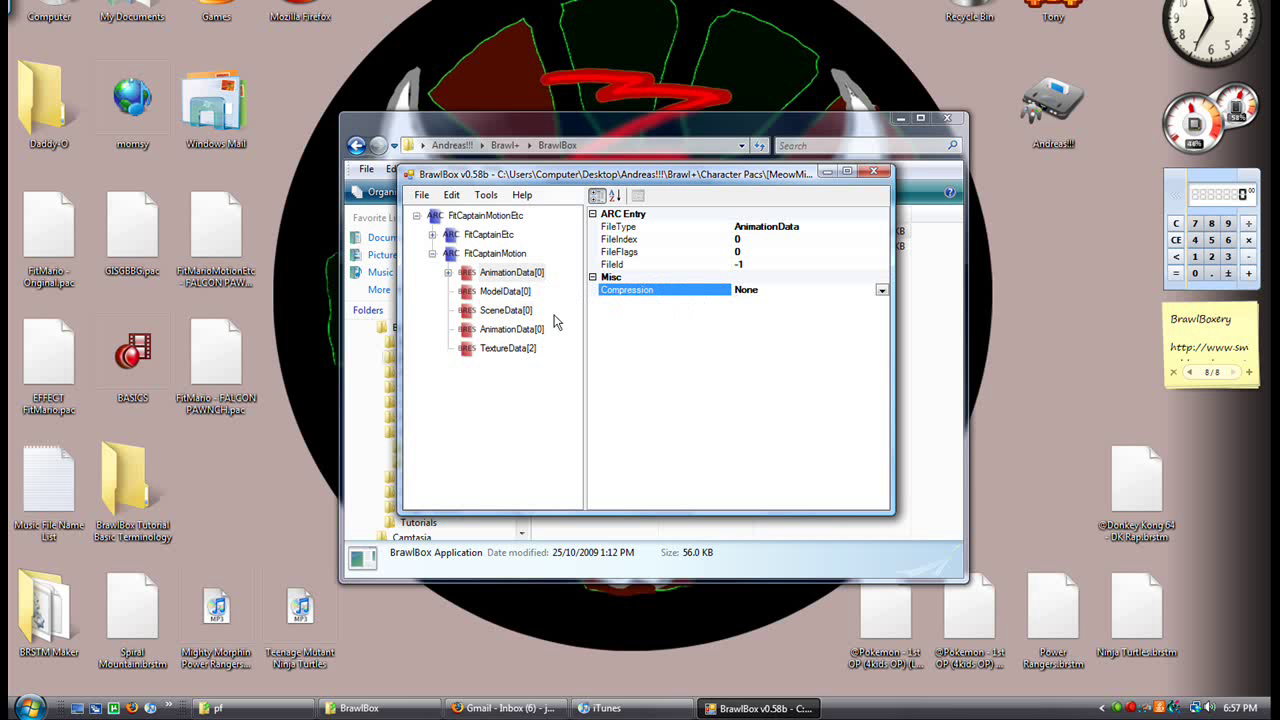
left_click(448, 273)
left_click(463, 330)
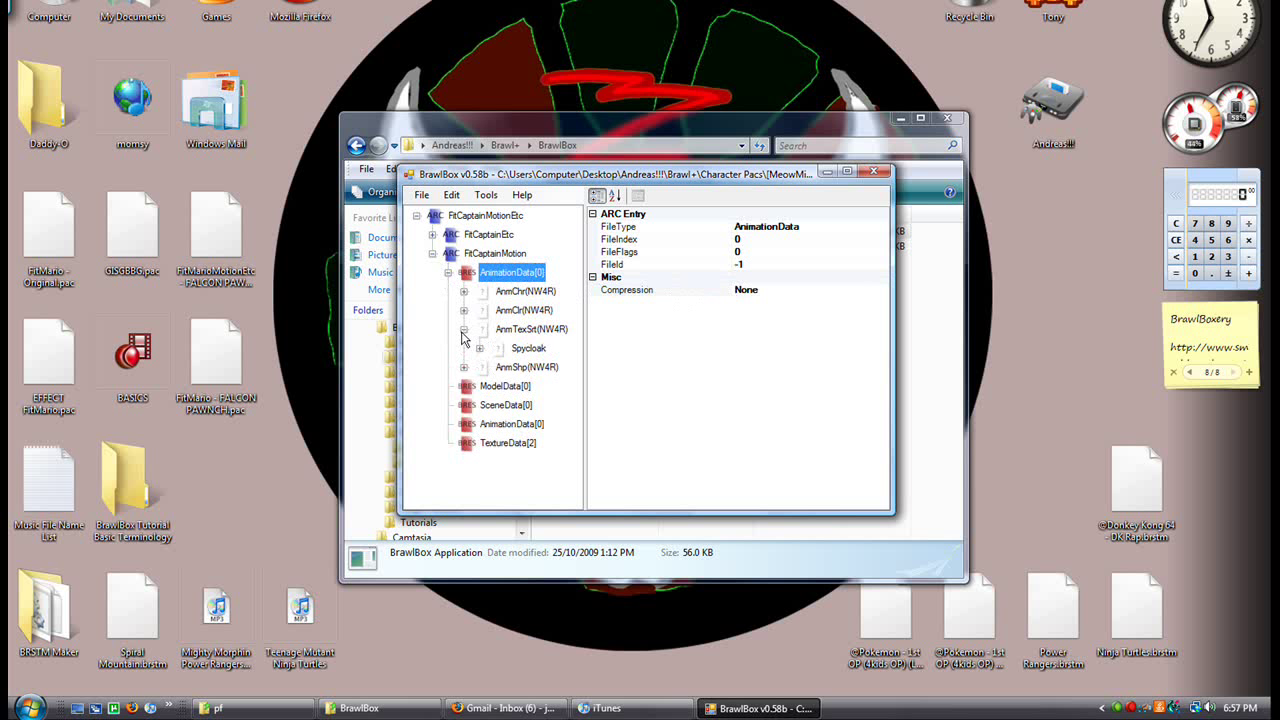
left_click(480, 349)
left_click(519, 350)
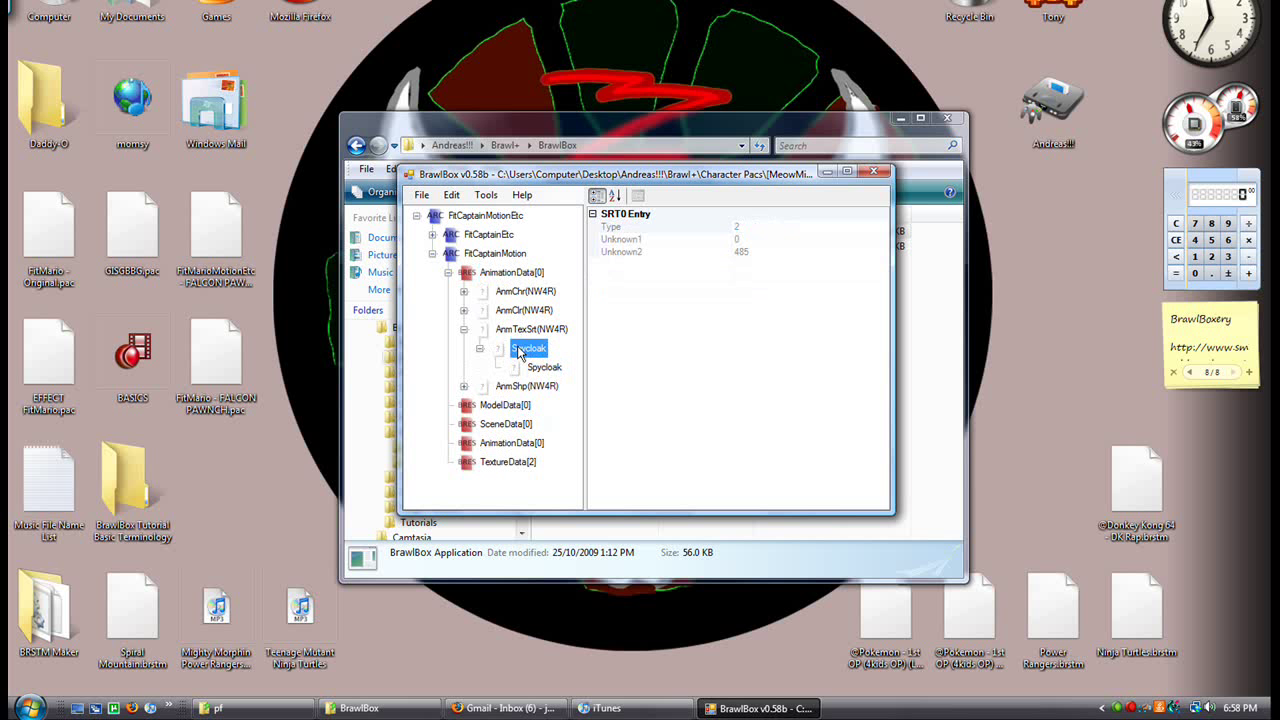
Expand AnmShp(NW4R) and DamageHi3, viewing its two FitCaptain shape entries
left_click(463, 386)
left_click(533, 405)
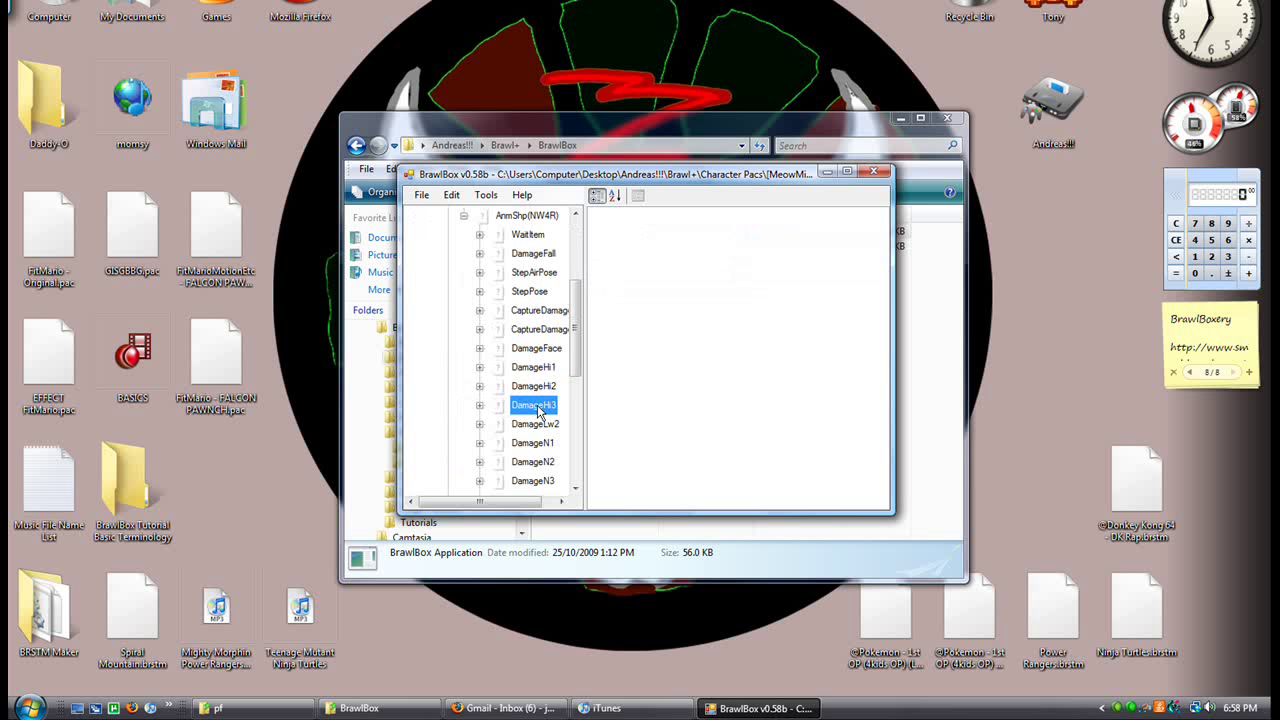
left_click(479, 405)
left_click(530, 443)
left_click(534, 426)
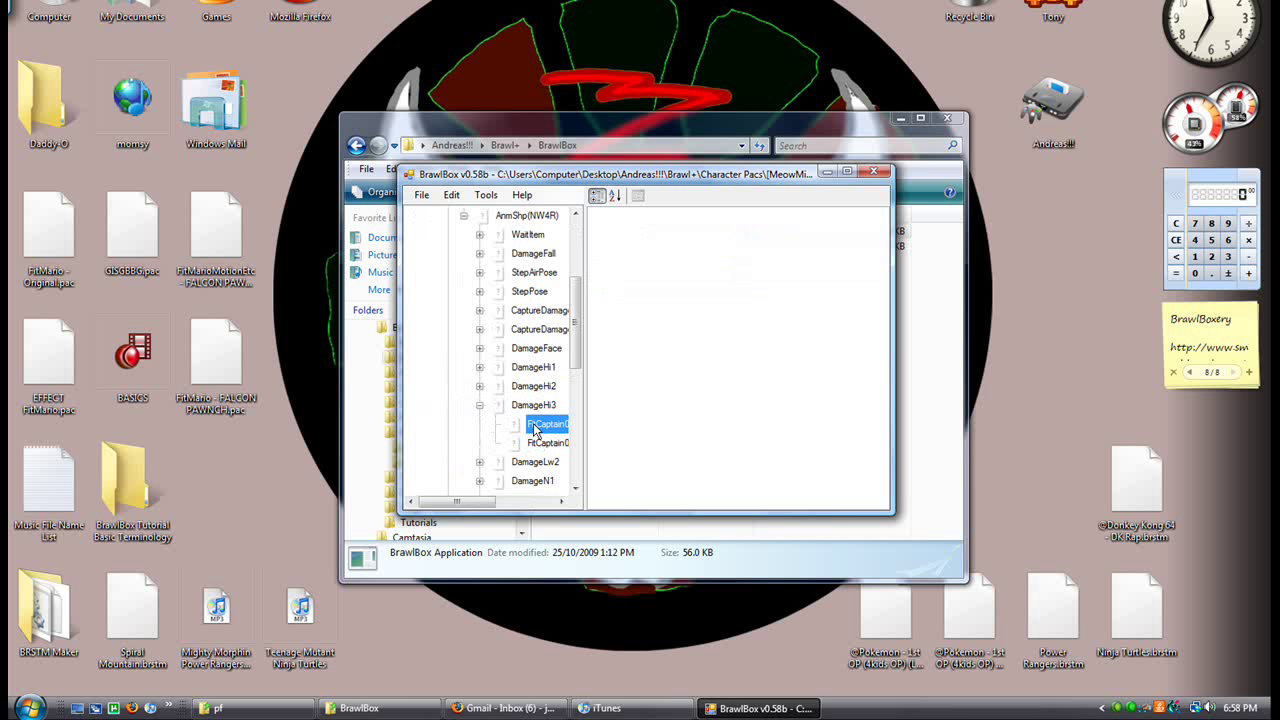
scroll(484, 412, "up", 3)
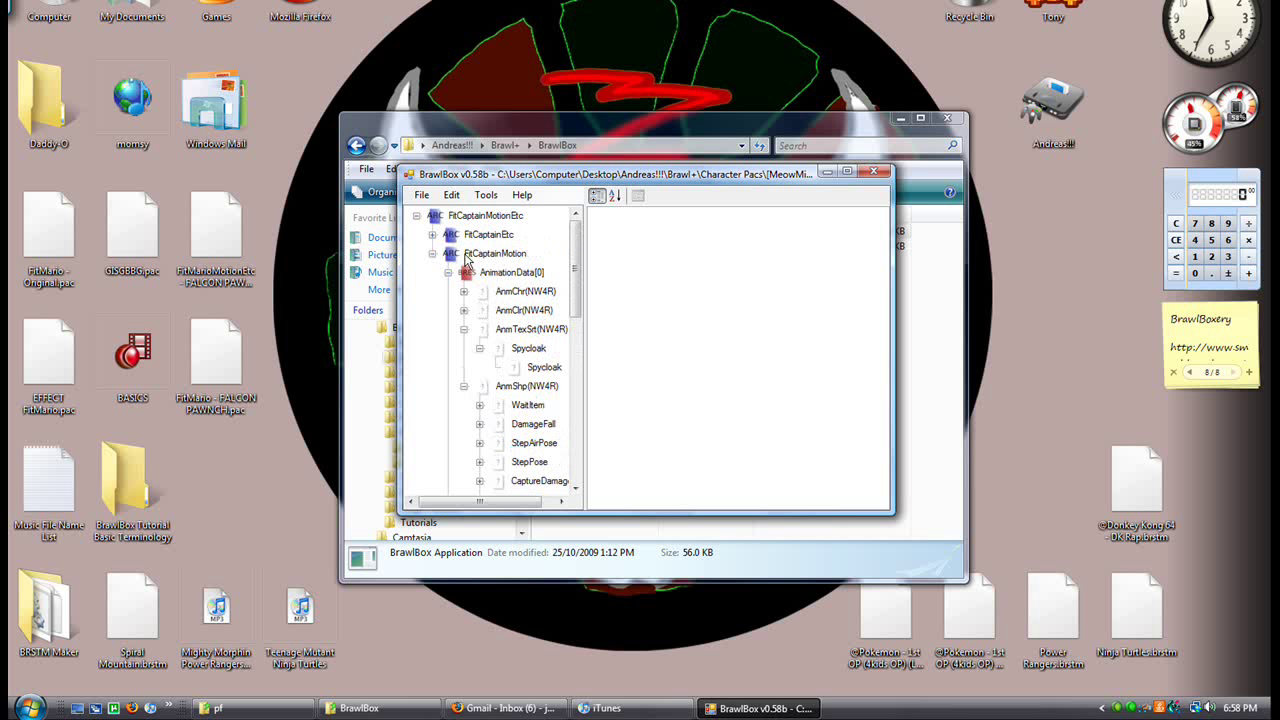
Open FitCaptain.pac from the Effect folder, discarding the motion file's unsaved changes
left_click(424, 196)
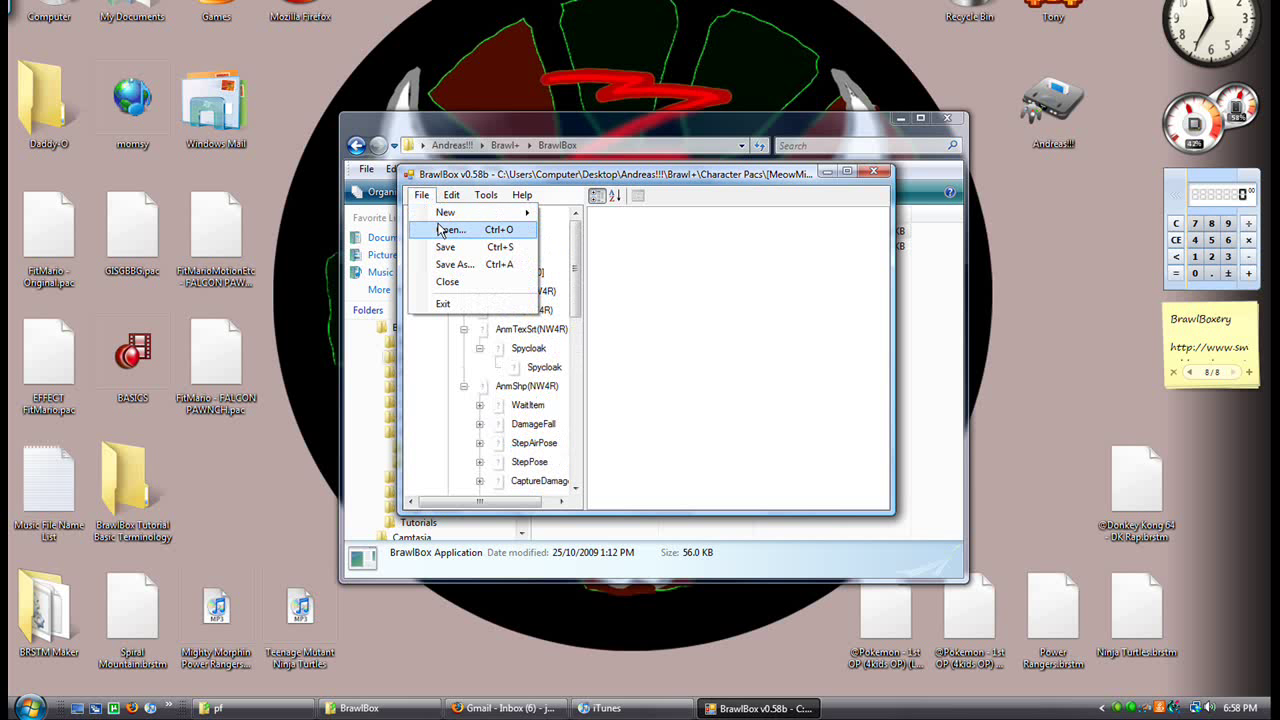
left_click(497, 232)
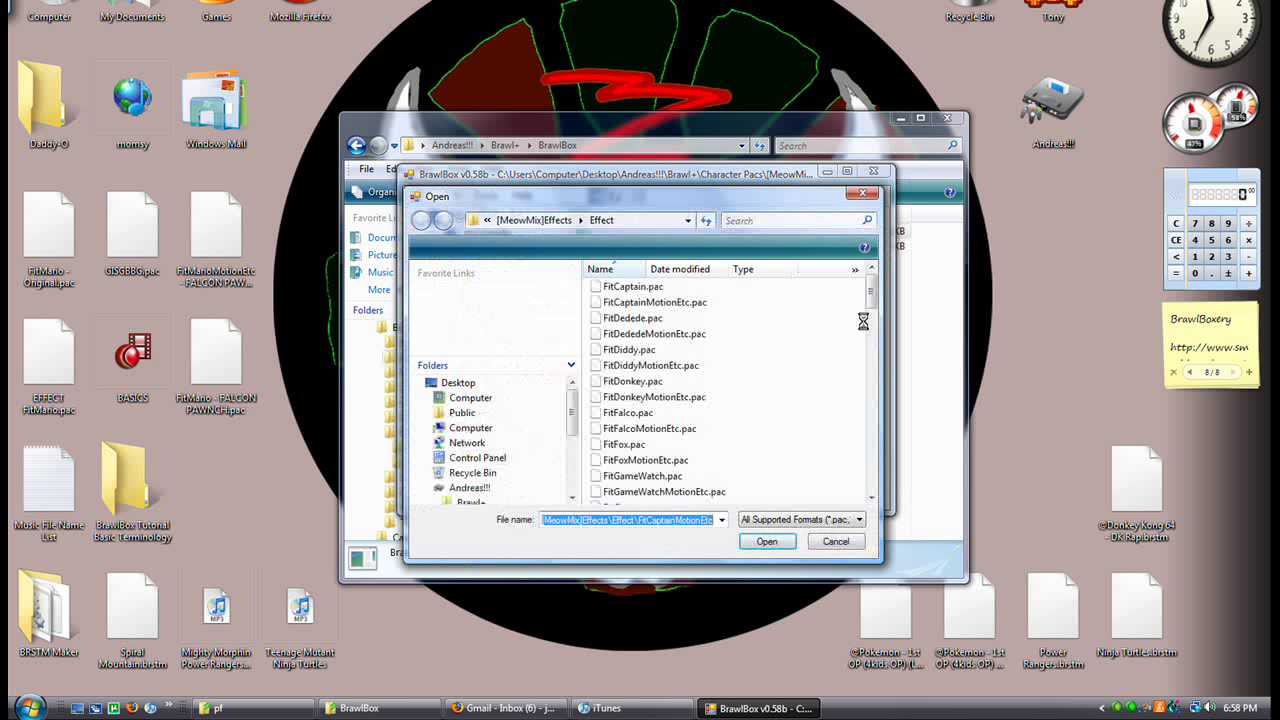
double_click(683, 287)
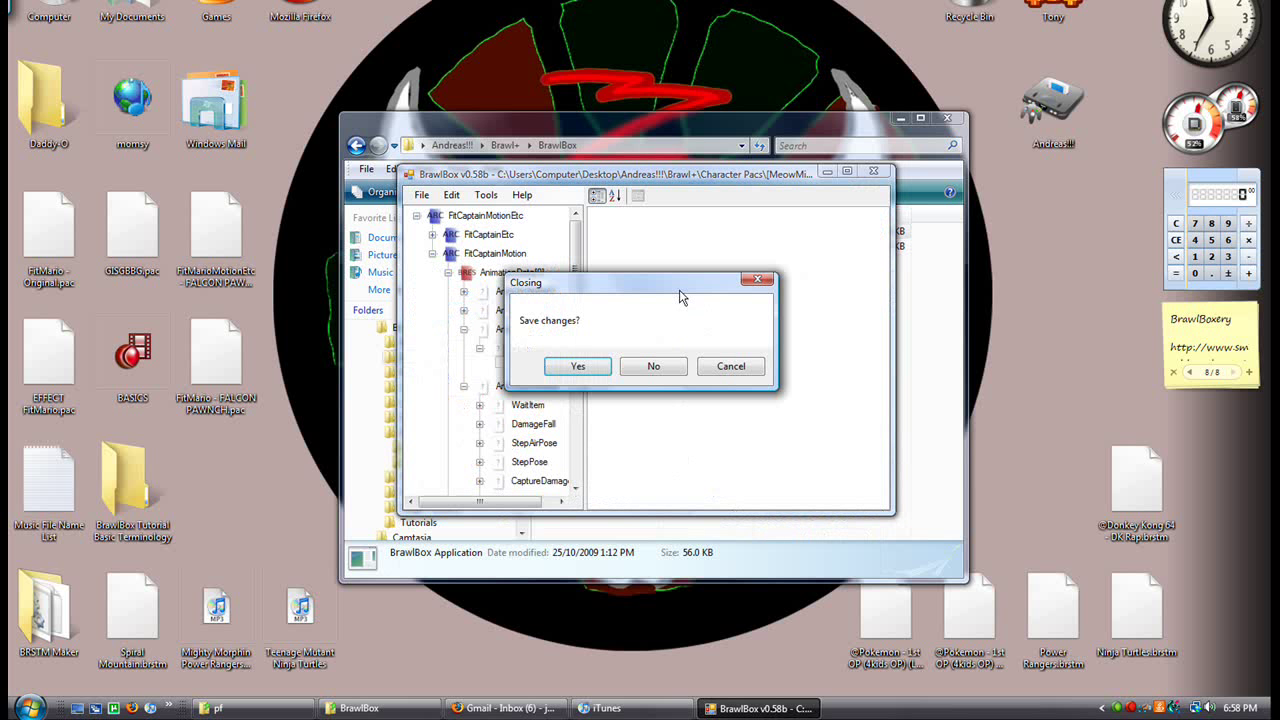
left_click(650, 369)
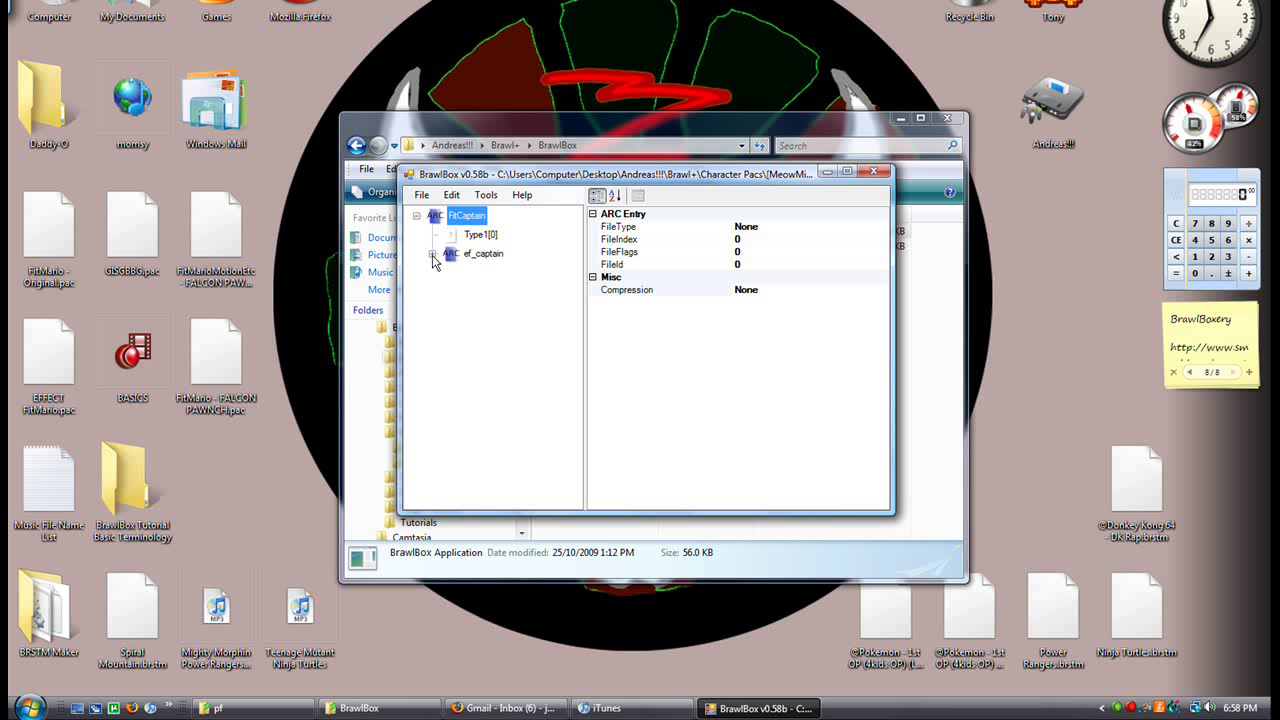
Expand ef_captain's textures and preview eff_captain_punch, eff_captain_ind and FB
left_click(432, 254)
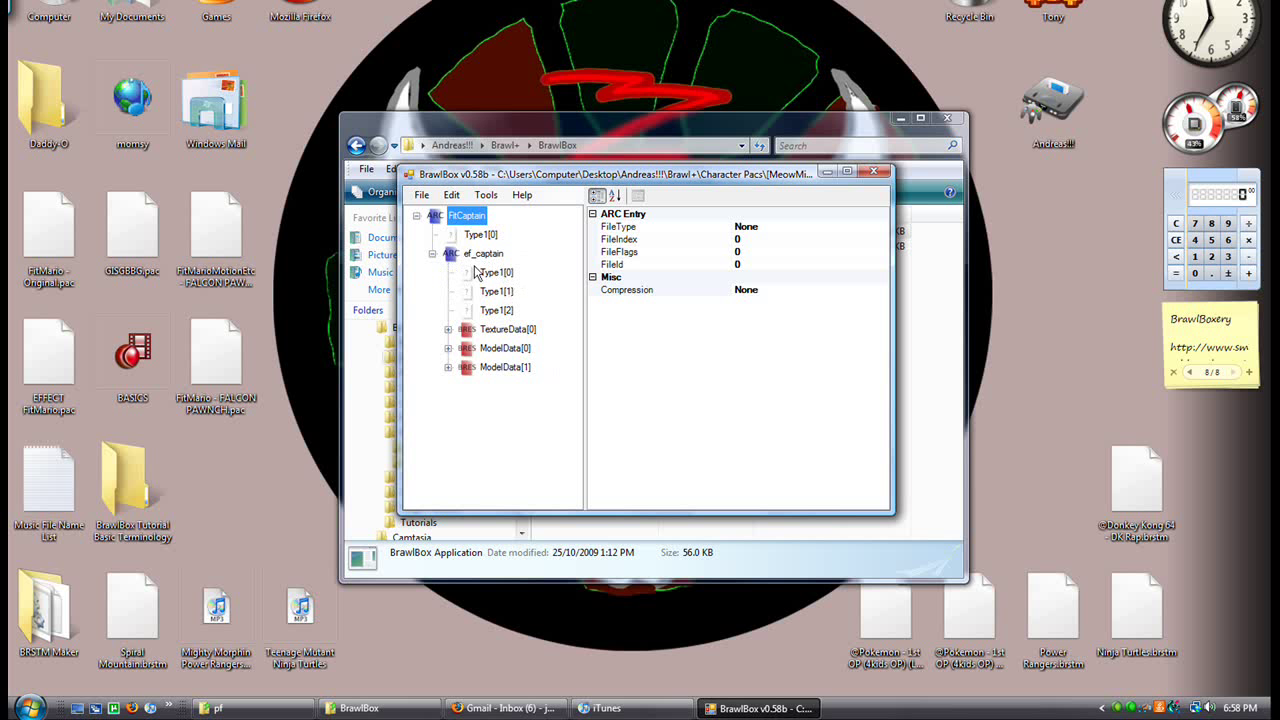
left_click(448, 329)
left_click(463, 348)
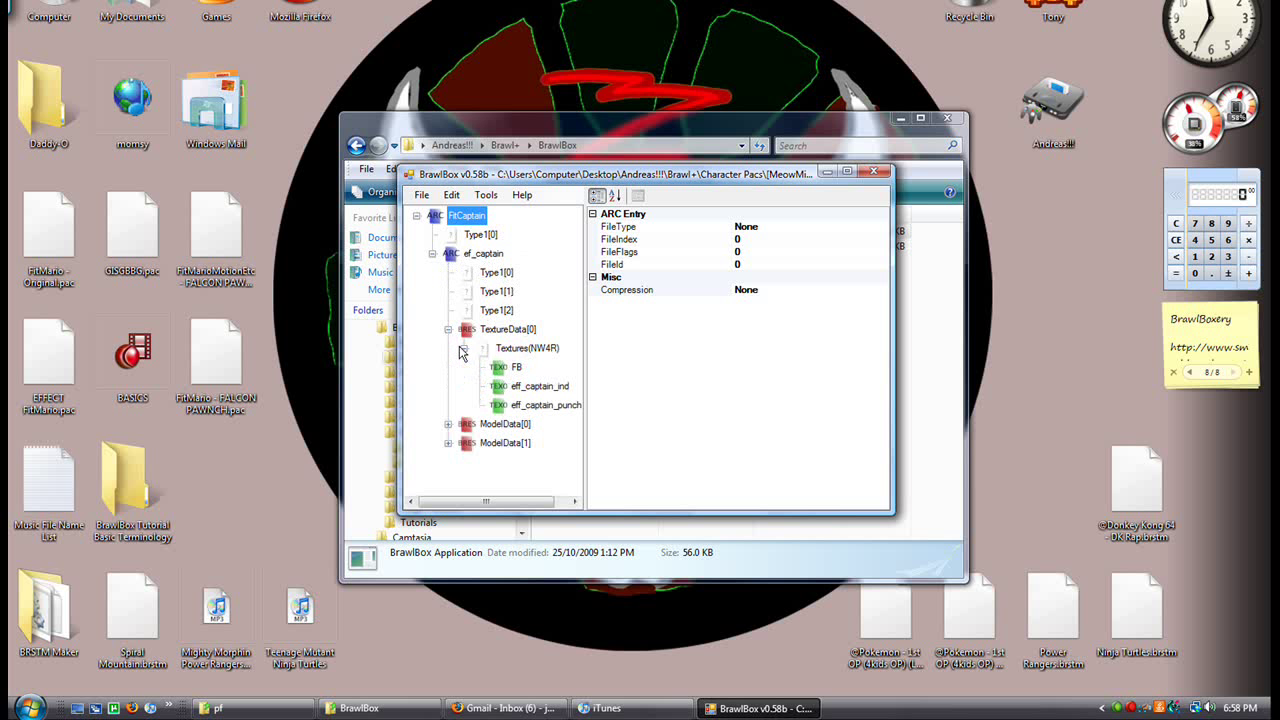
left_click(536, 408)
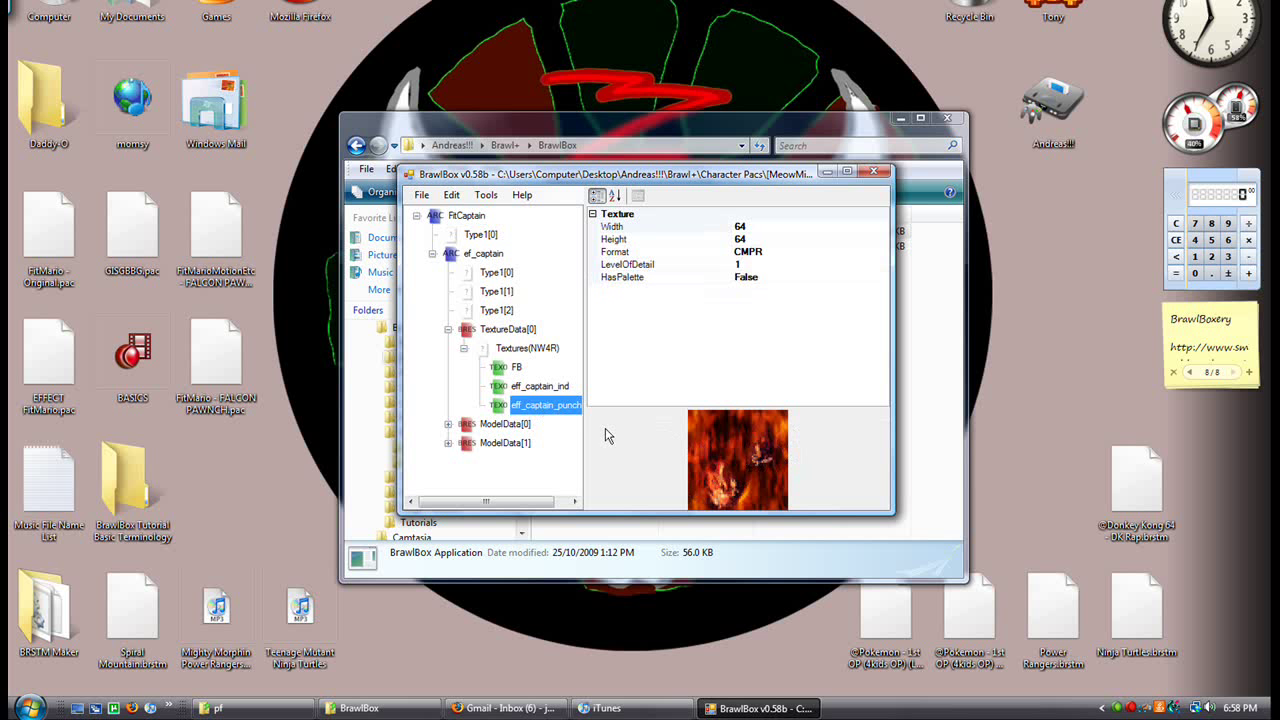
left_click(549, 391)
left_click(548, 405)
left_click(518, 368)
left_click(540, 405)
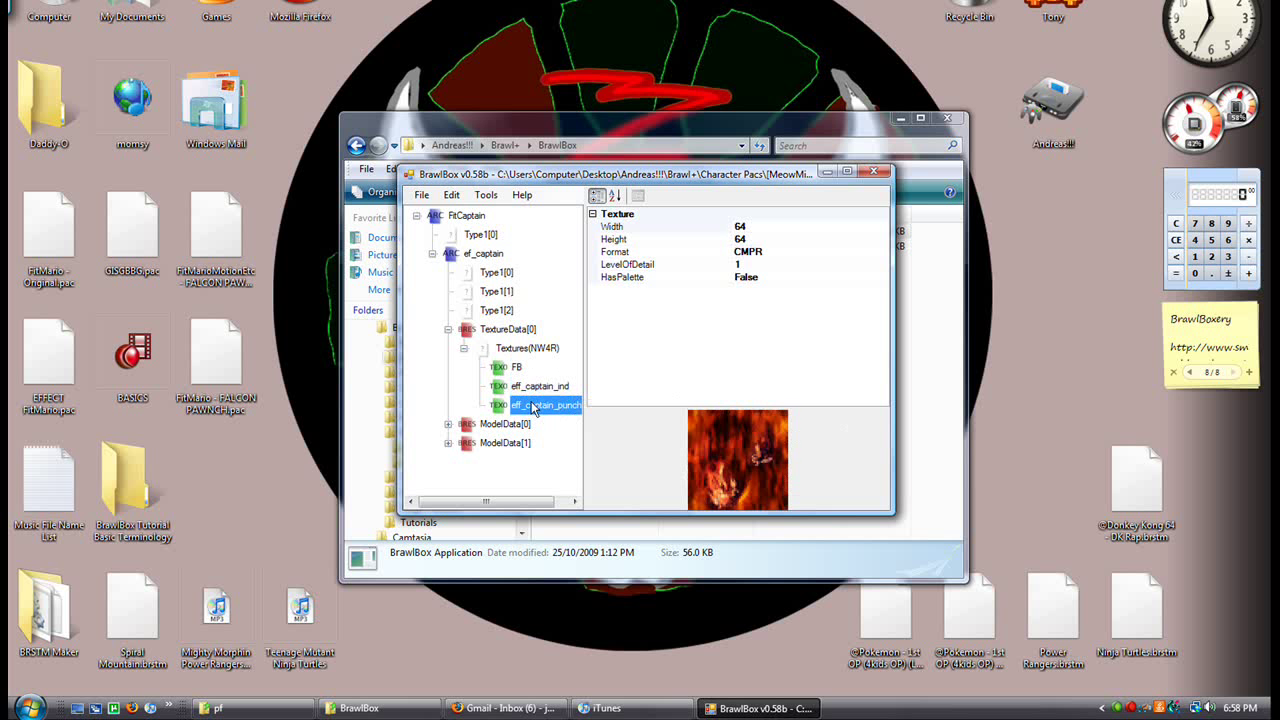
Expand ModelData[1] and 3DModels(NW4R) to show the EffCaptainFalco model
left_click(448, 443)
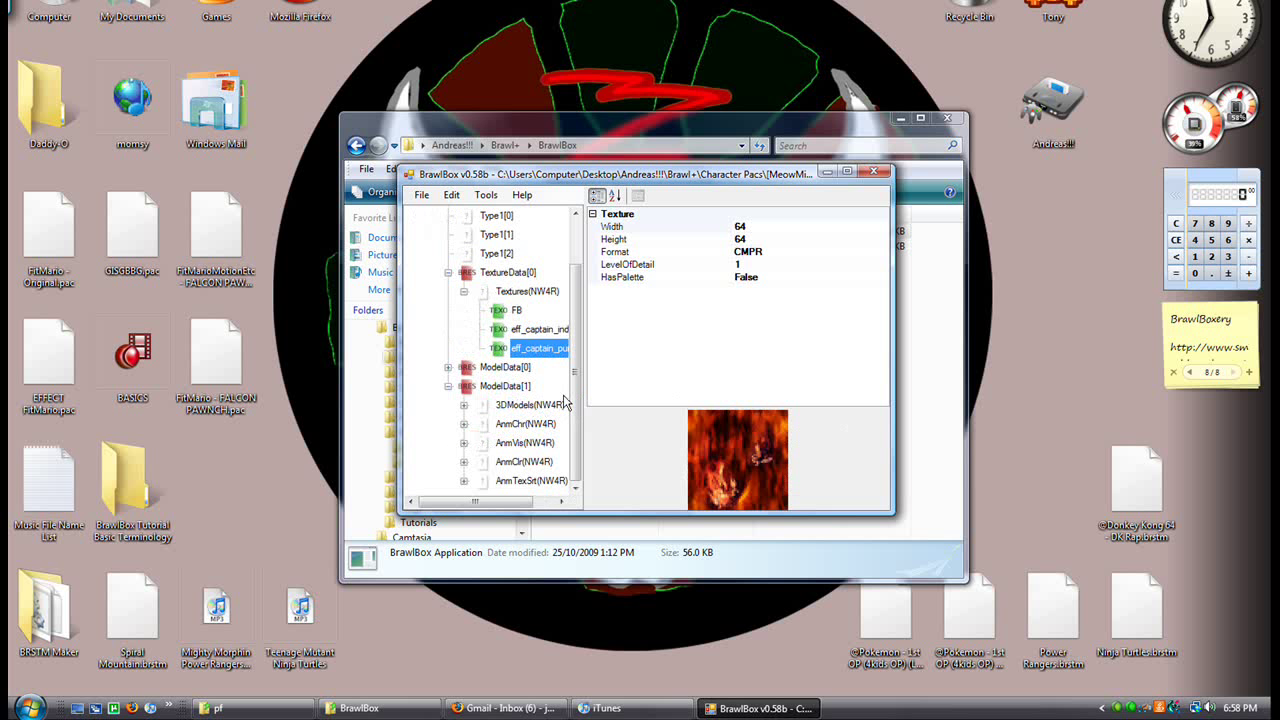
left_click(463, 405)
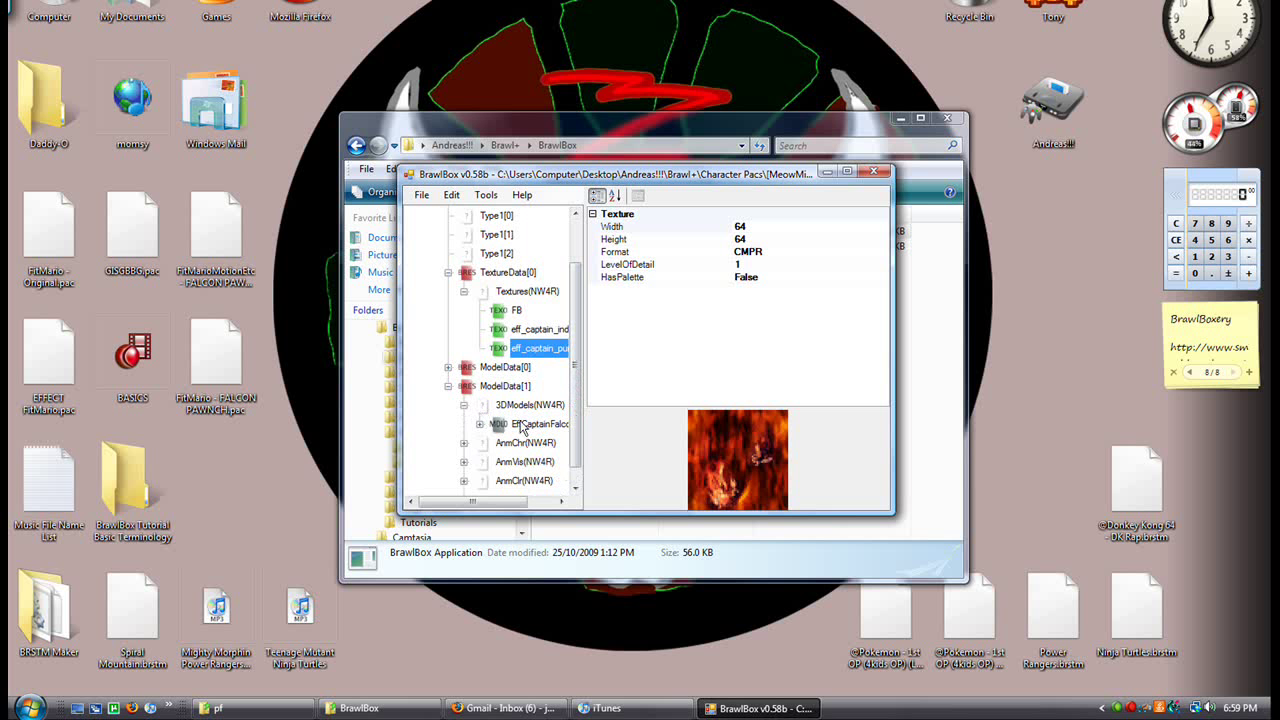
left_click(521, 424)
Expand EffCaptainFalco and browse its parts, ModelData[1], the punch texture and 3DModels(NW4R)
left_click(480, 424)
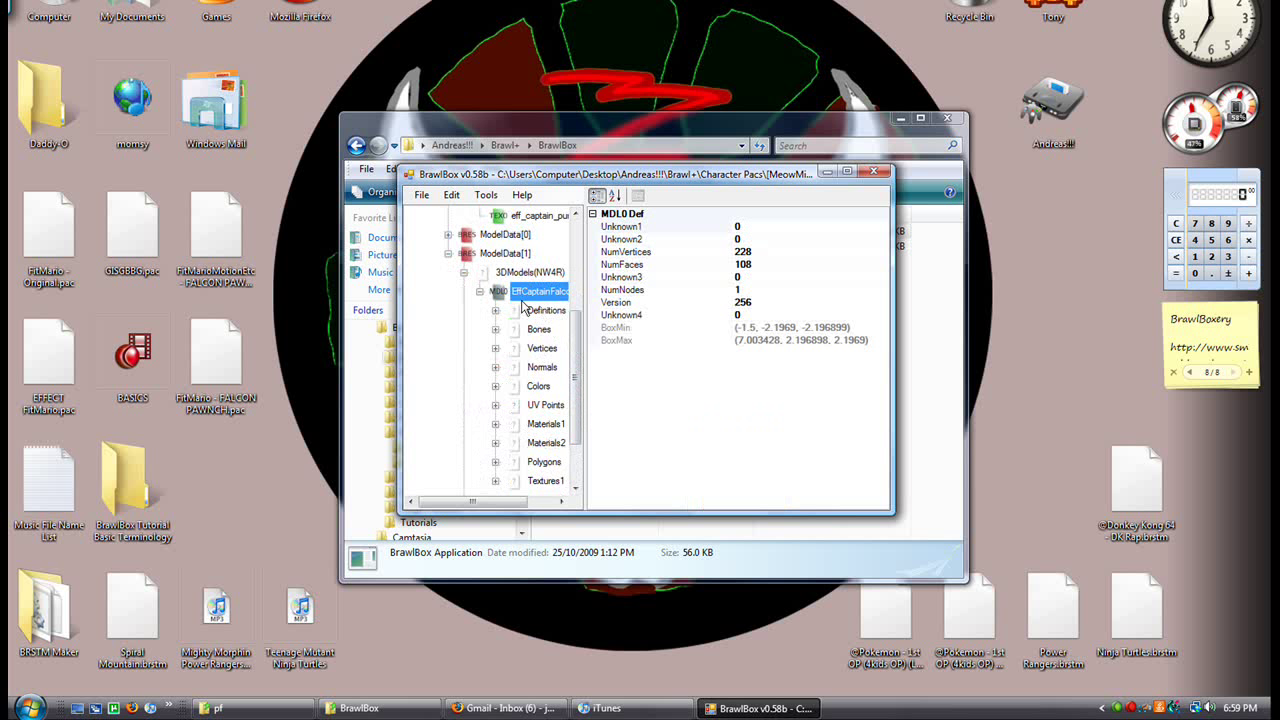
key("Down")
key("Down")
key("Down")
key("Down")
key("Down")
key("Down")
key("Down")
key("Down")
key("Down")
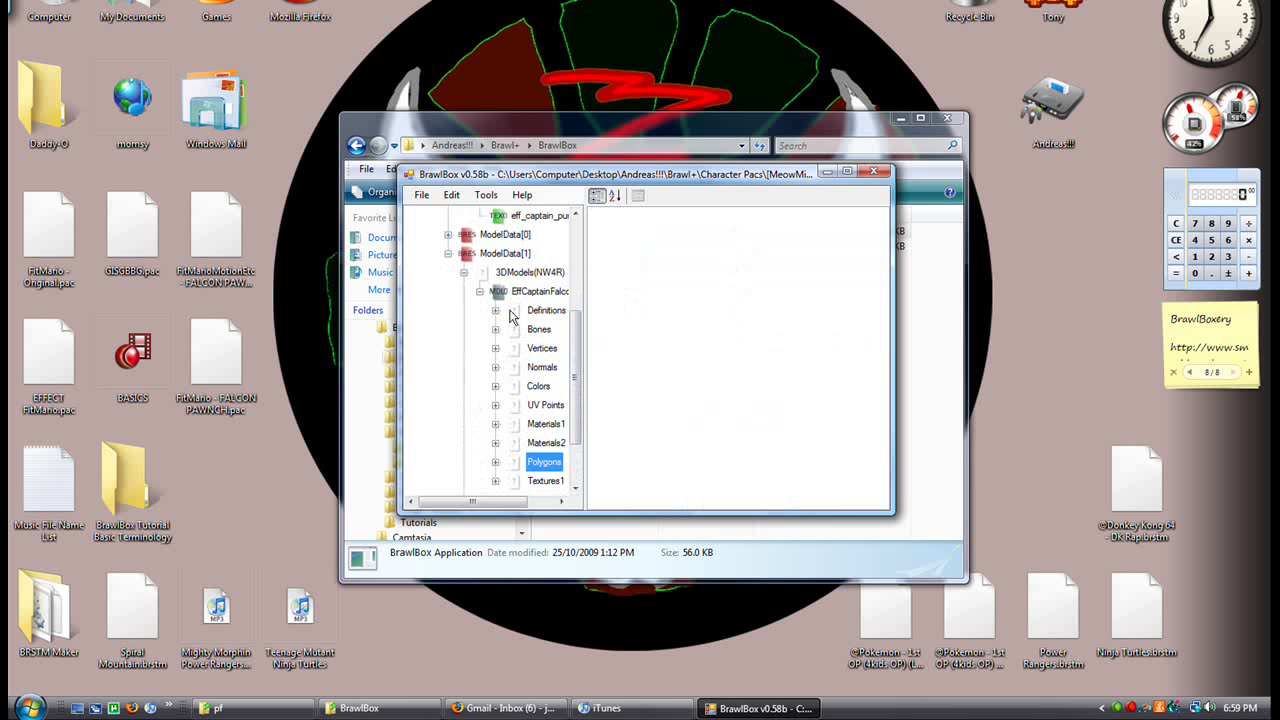
left_click(480, 291)
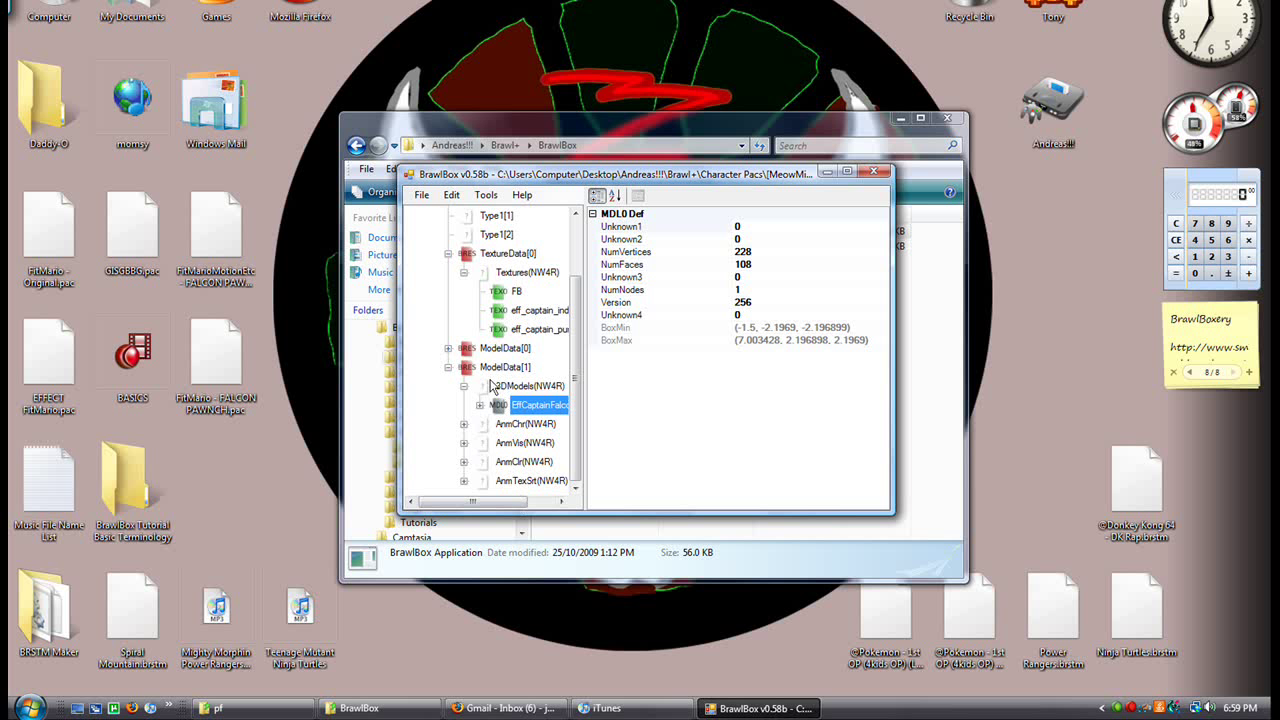
left_click(488, 368)
left_click(513, 333)
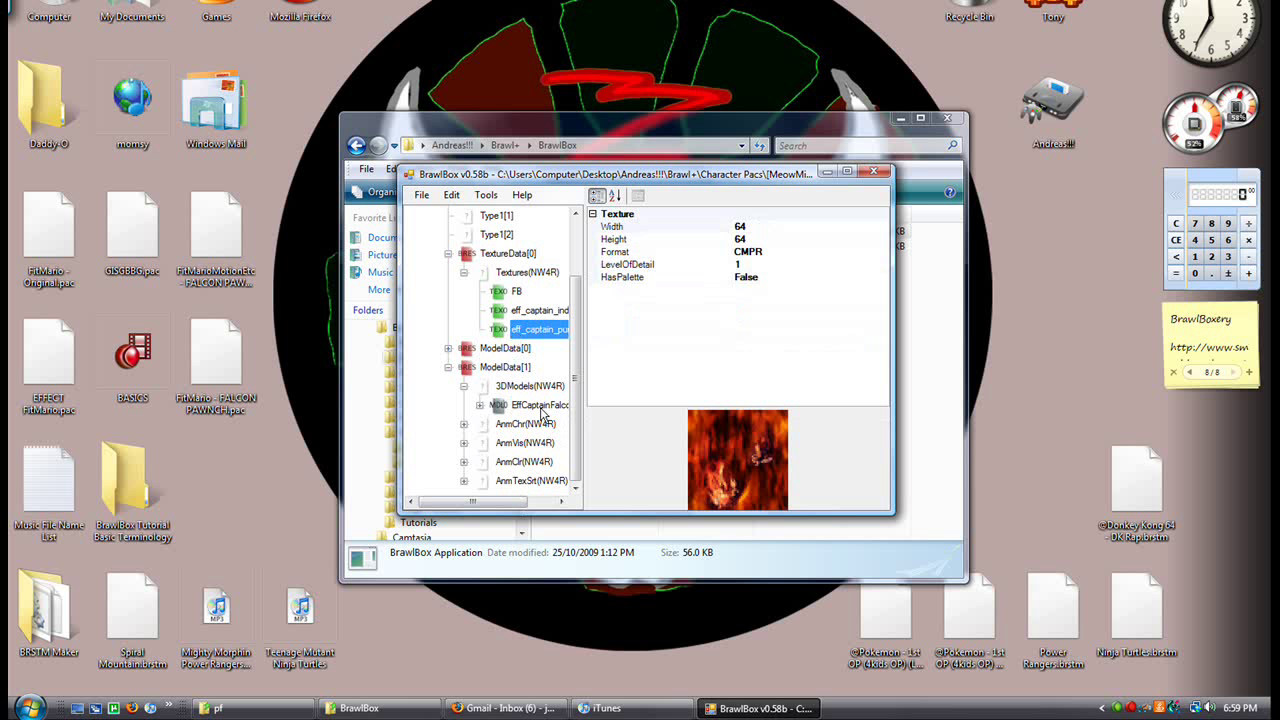
left_click(540, 406)
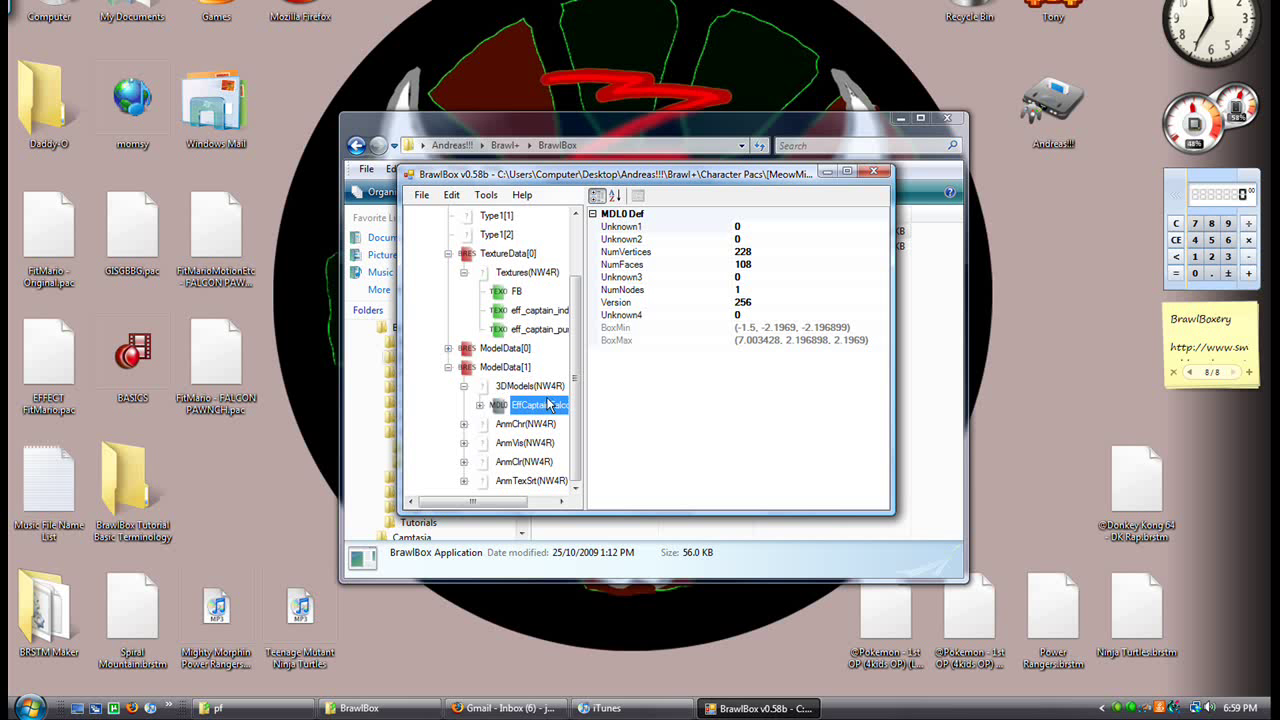
left_click(500, 387)
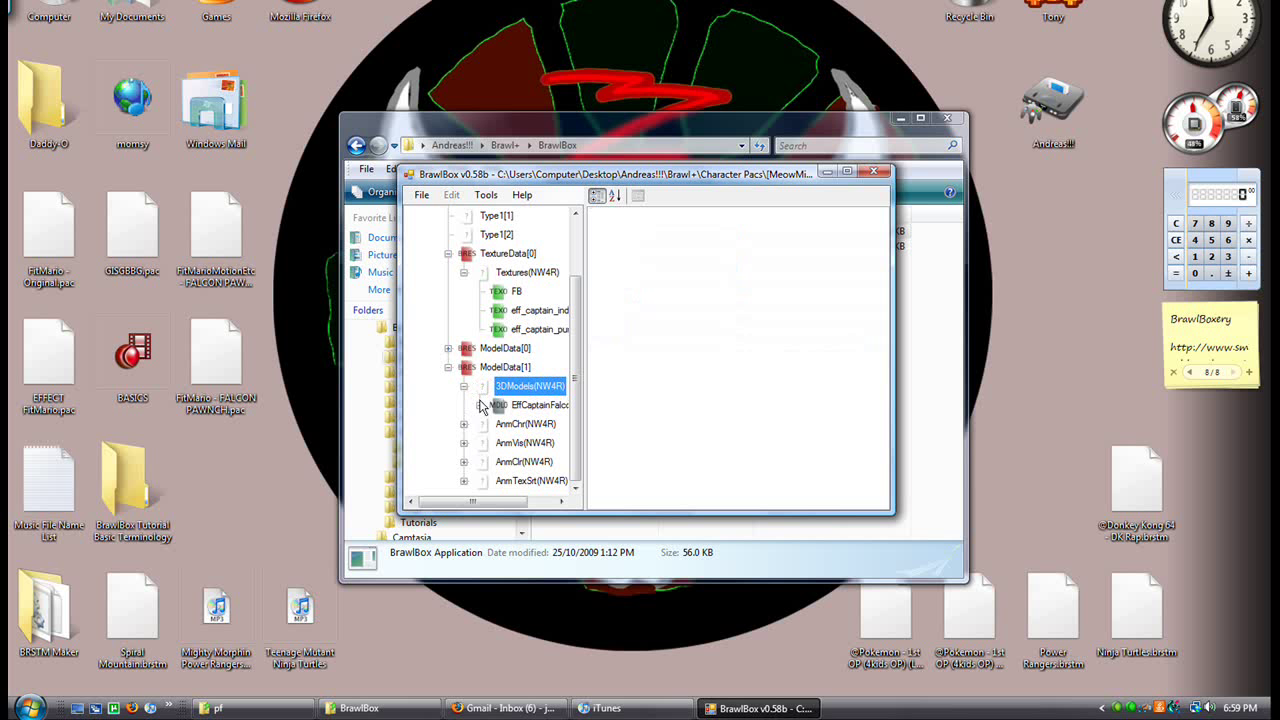
left_click(505, 408)
Collapse 3DModels, ModelData[1], Textures(NW4R) and TextureData[0], then view both ModelData entries
left_click(490, 406)
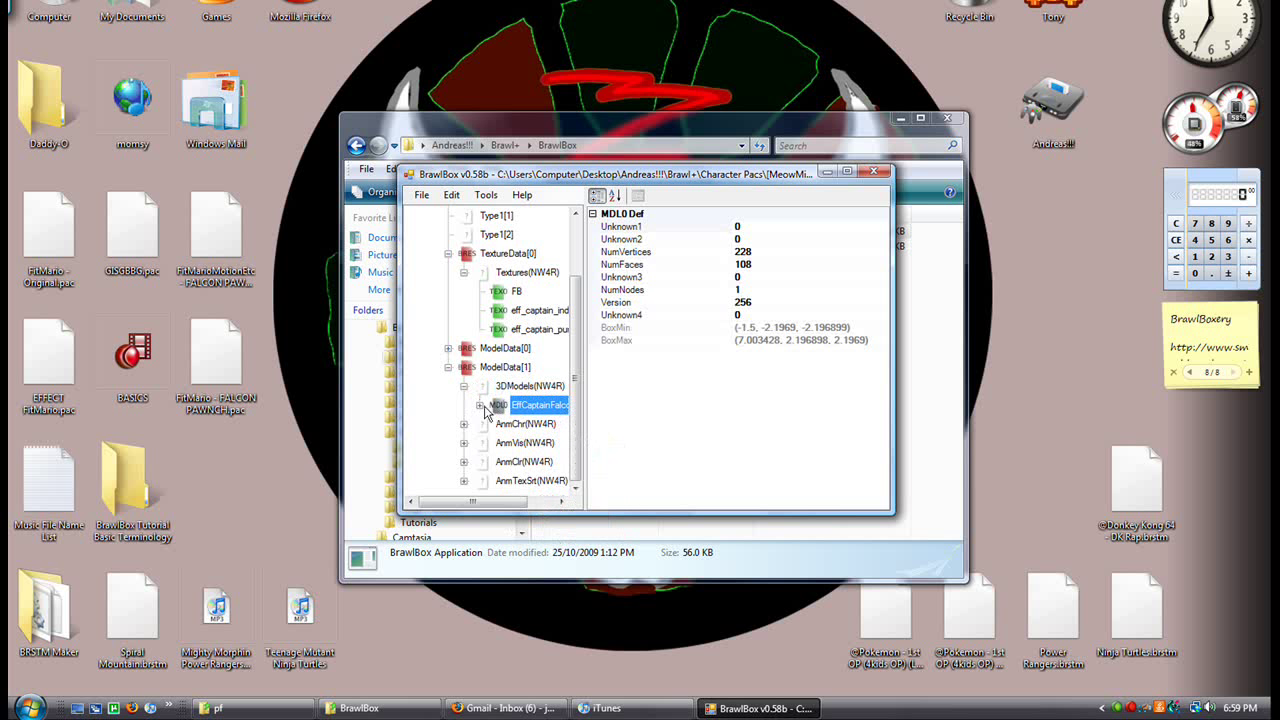
left_click(464, 386)
left_click(449, 387)
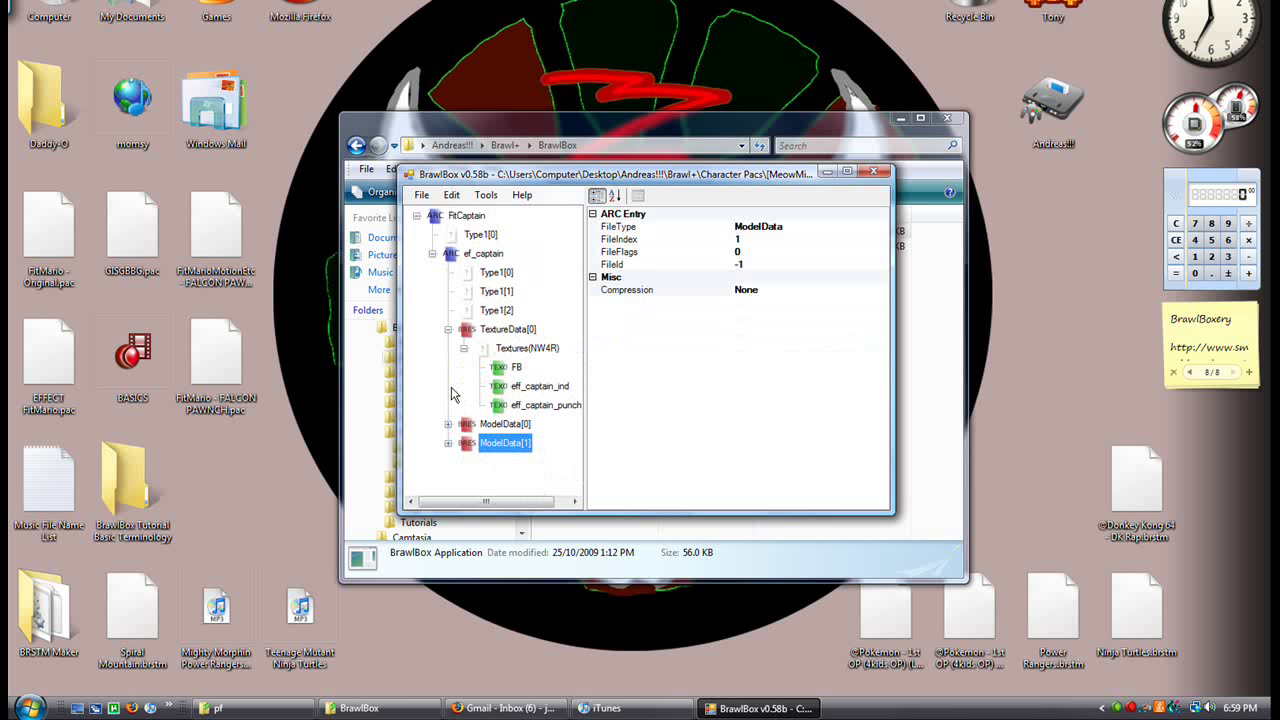
left_click(540, 387)
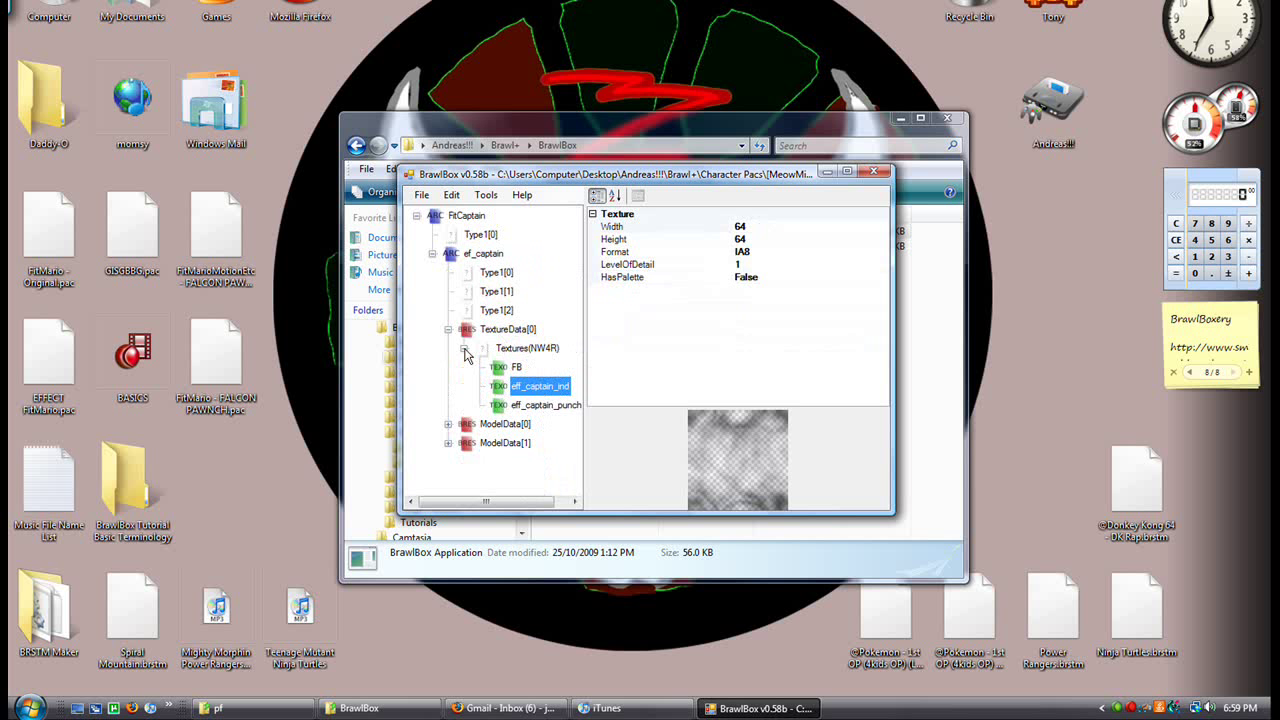
left_click(464, 349)
left_click(448, 331)
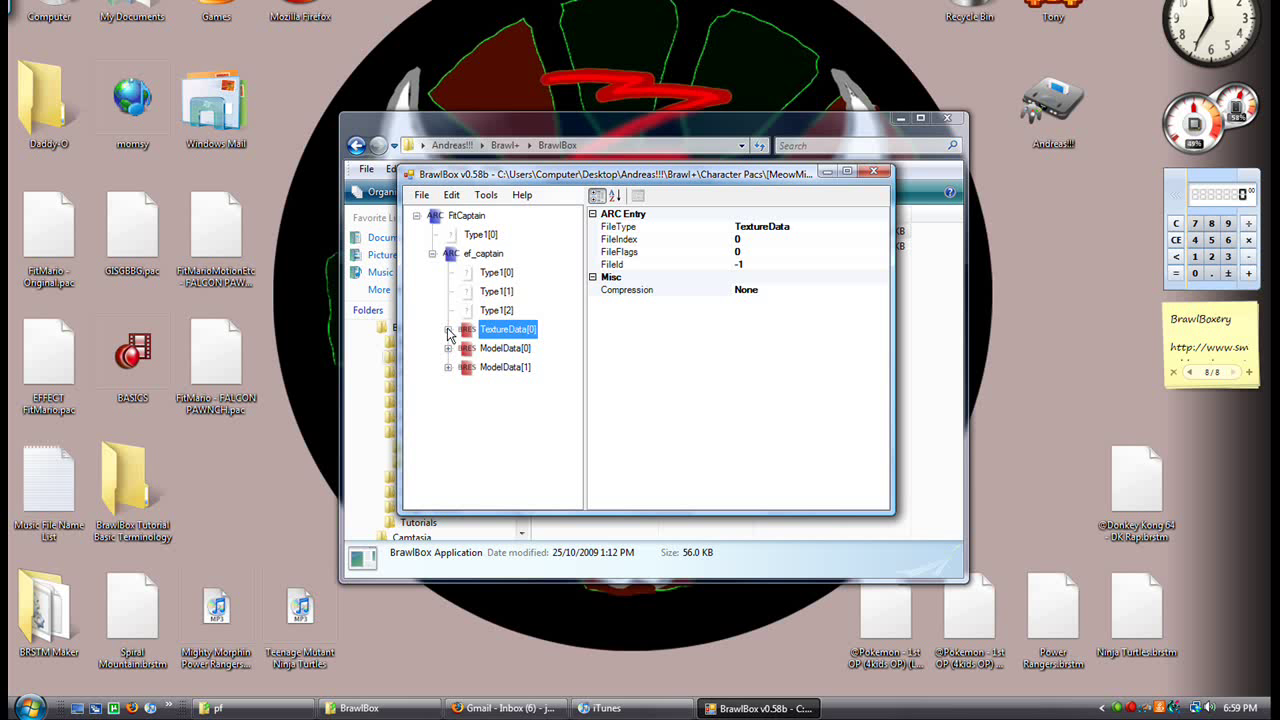
left_click(505, 366)
left_click(515, 346)
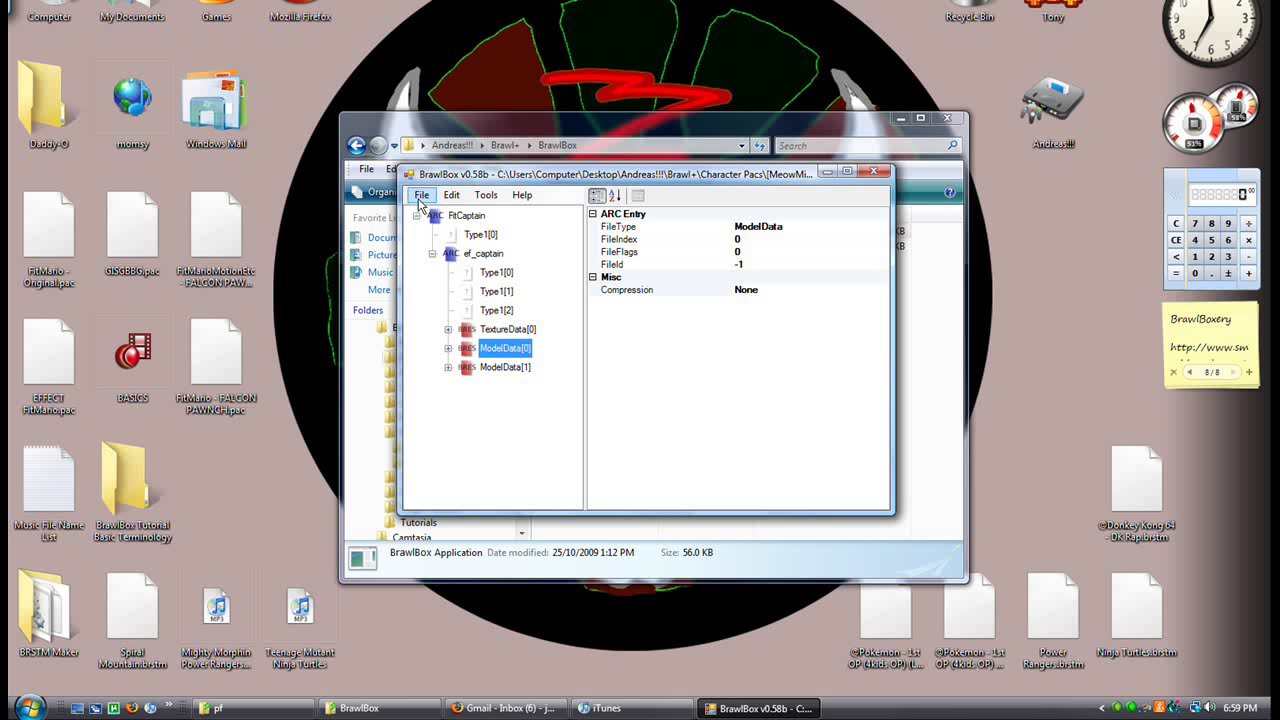
Dismiss the Edit menu, expand TextureData[0] and view the Type1[0], Type1[1] and Type1[2] entries
left_click(451, 196)
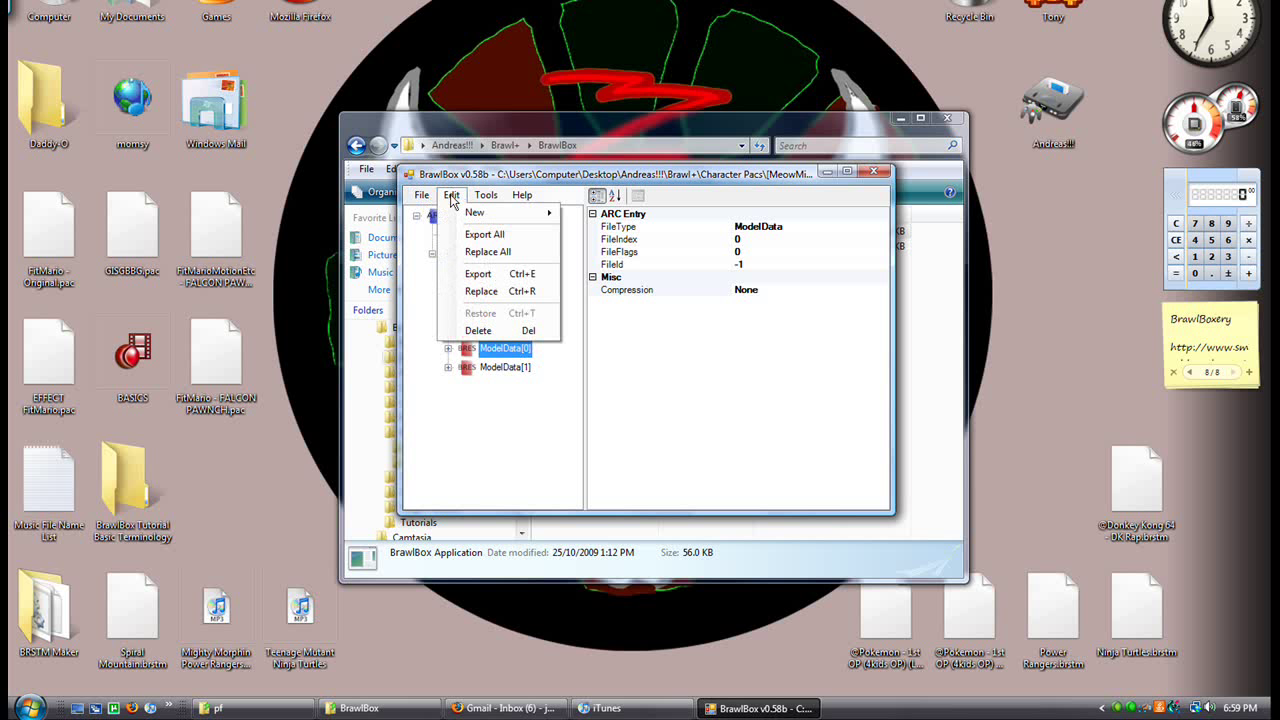
left_click(525, 443)
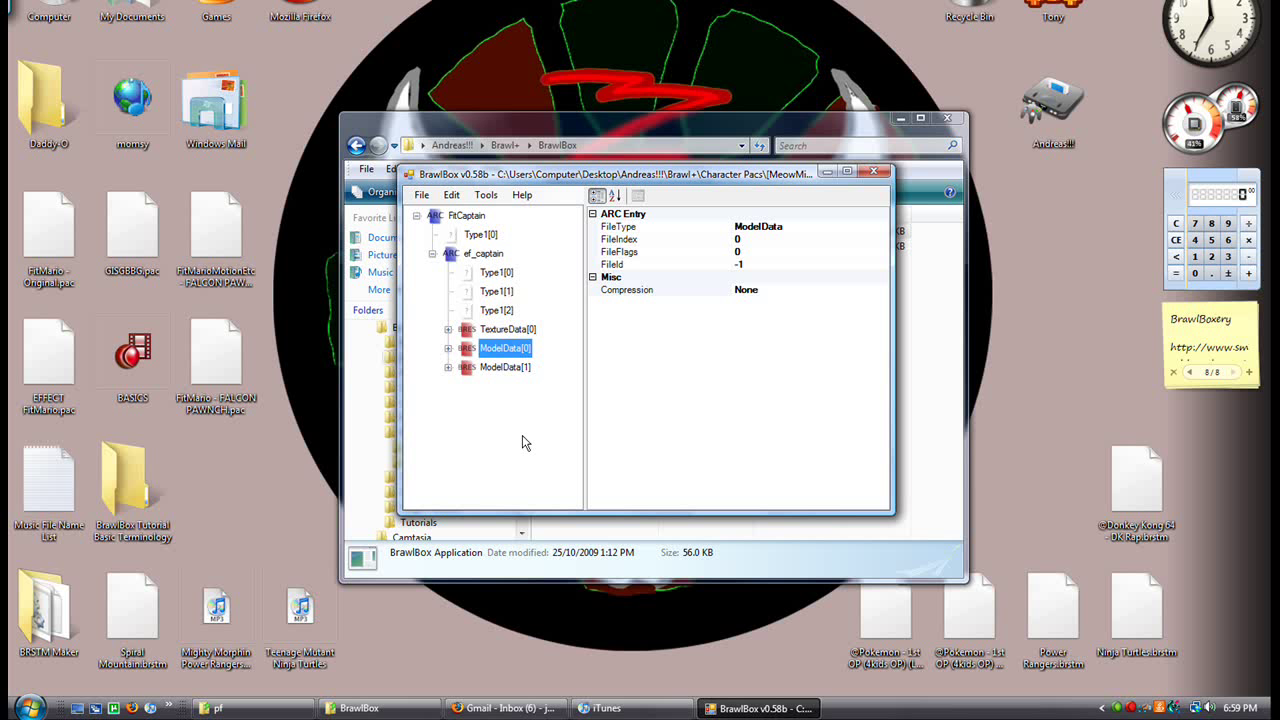
left_click(505, 330)
left_click(448, 329)
left_click(498, 292)
left_click(500, 310)
left_click(497, 273)
Expand Textures(NW4R), check FB's width and height, then preview the 64×64 CMPR eff_captain_punch texture
left_click(463, 348)
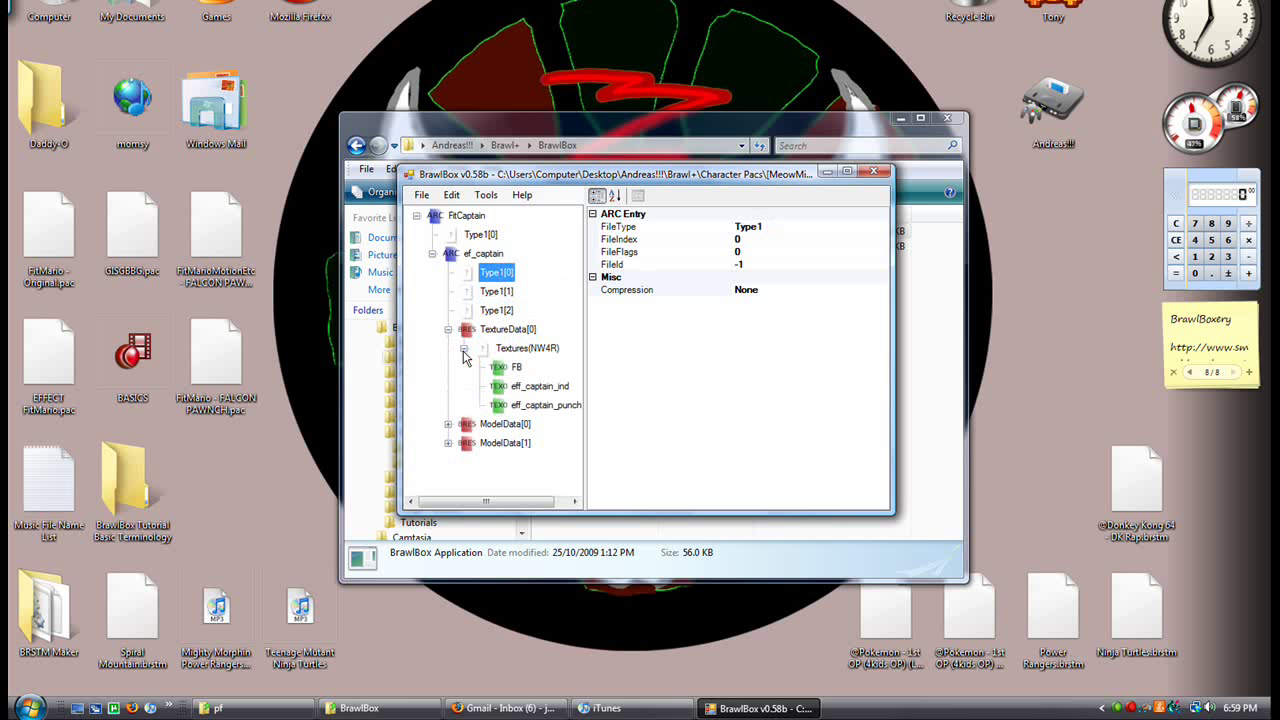
left_click(540, 386)
left_click(516, 367)
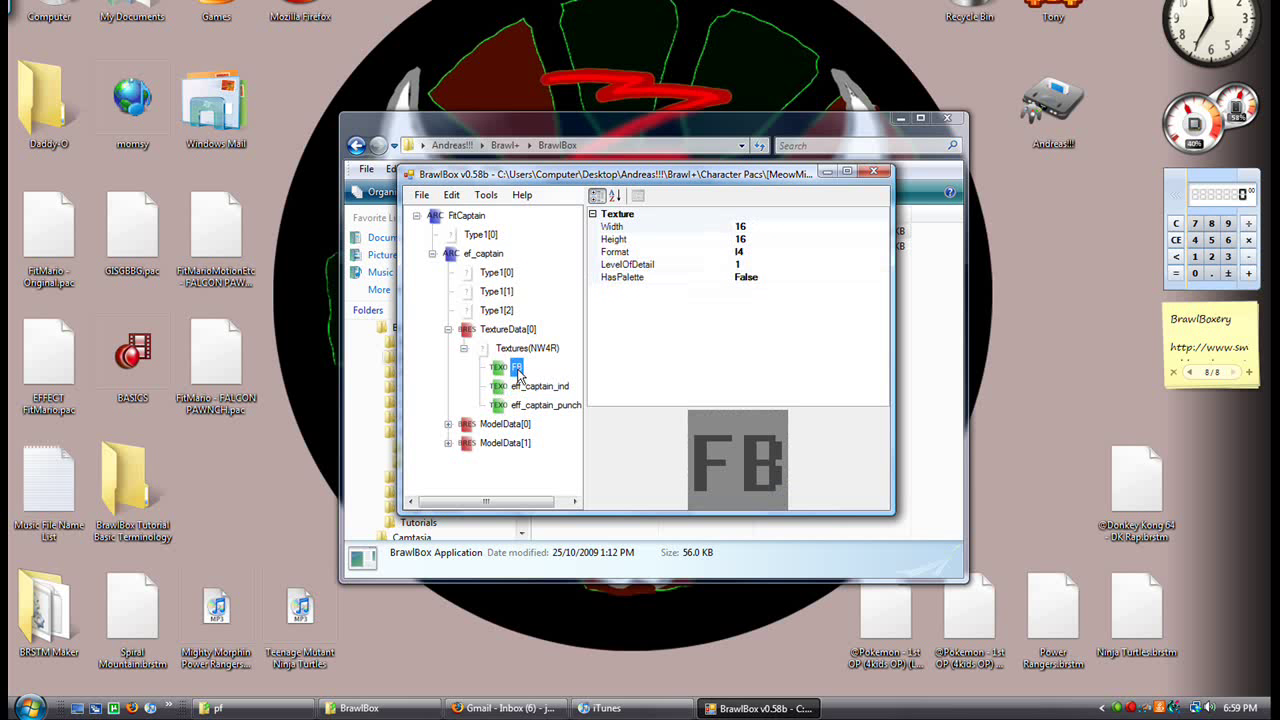
left_click(728, 226)
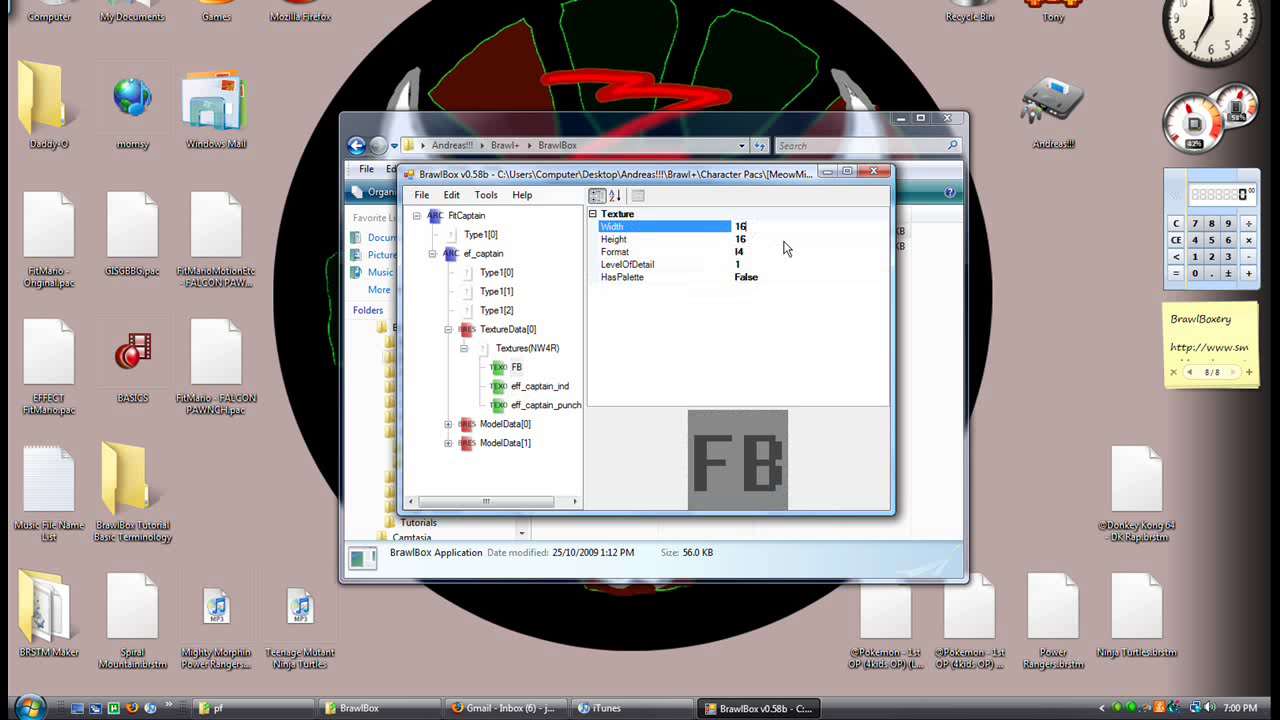
left_click(767, 238)
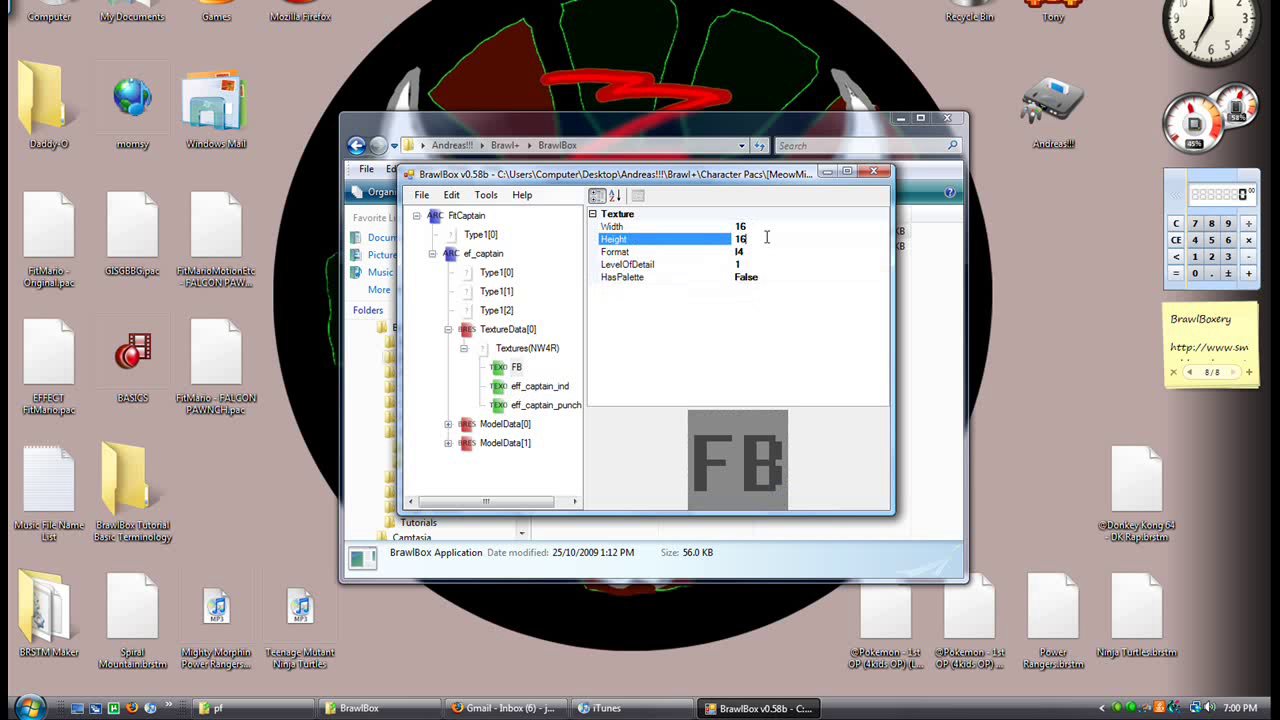
left_click(518, 386)
left_click(525, 405)
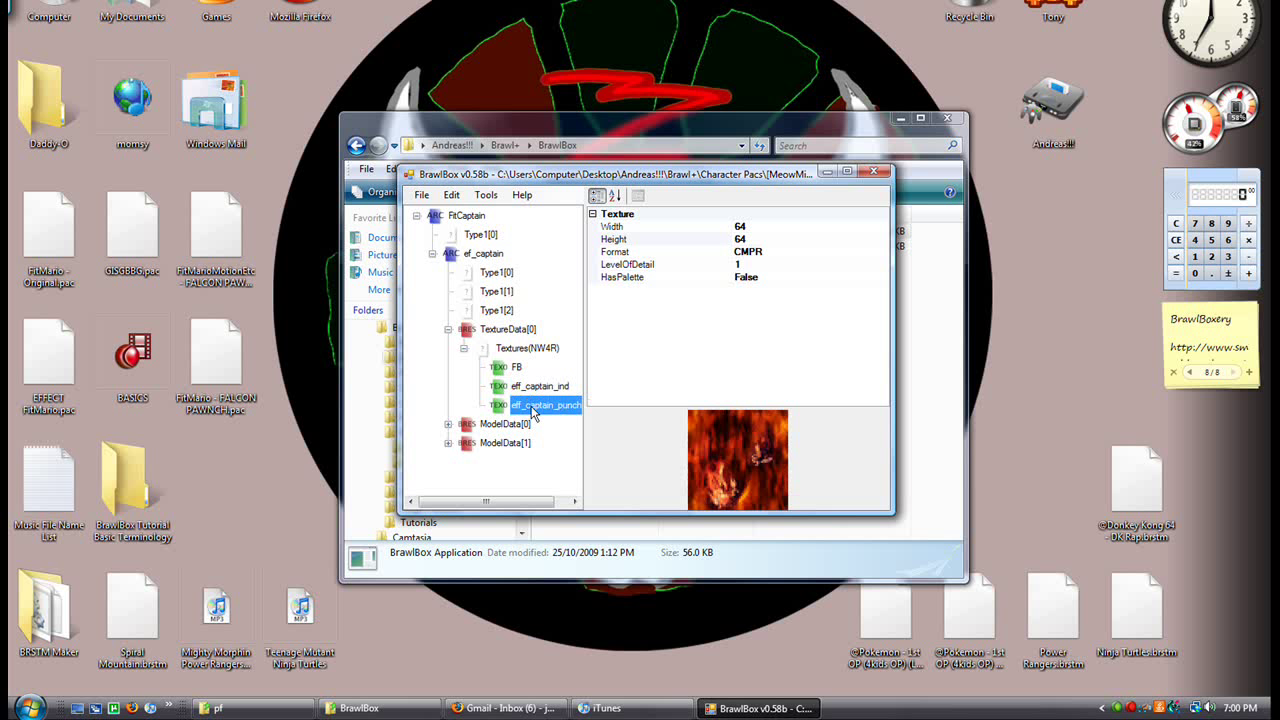
Export the eff_captain_punch texture as image eff_captain_punch_fire into the Effect folder
right_click(530, 406)
left_click(581, 418)
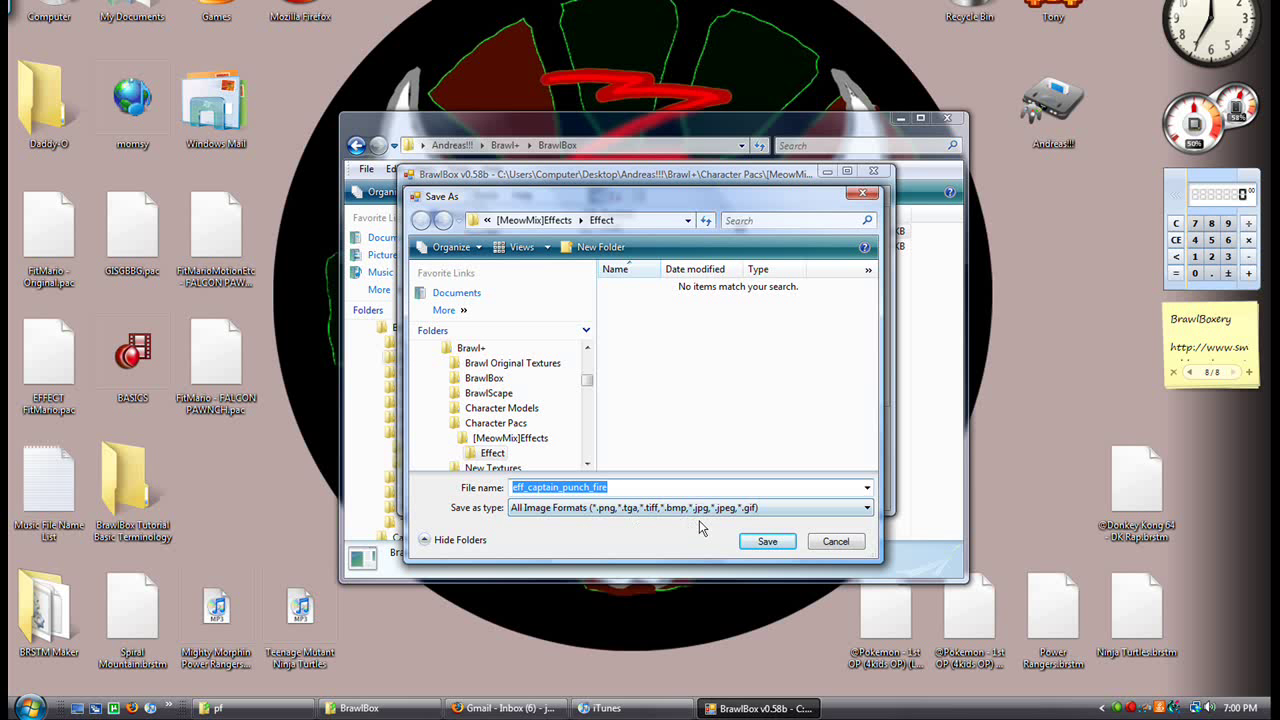
left_click(836, 544)
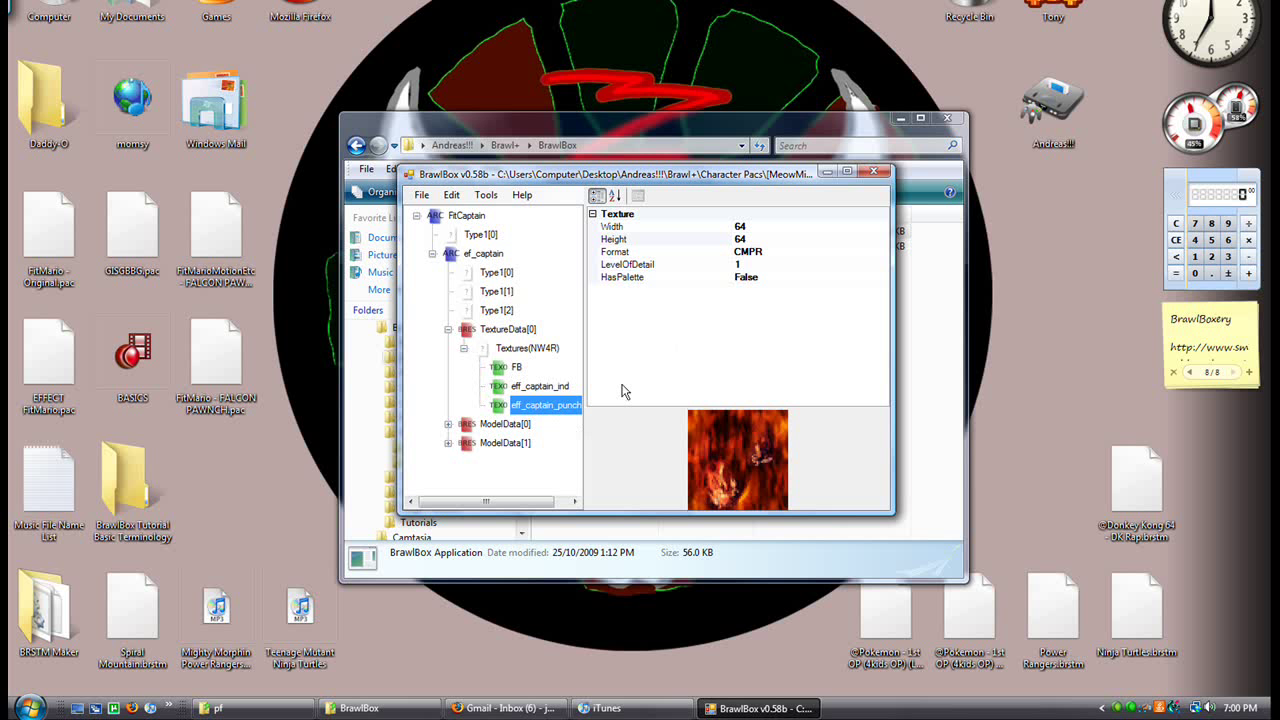
Inspect the fire texture's width, height, CMPR format and level of detail, leaving HasPalette False
left_click(752, 231)
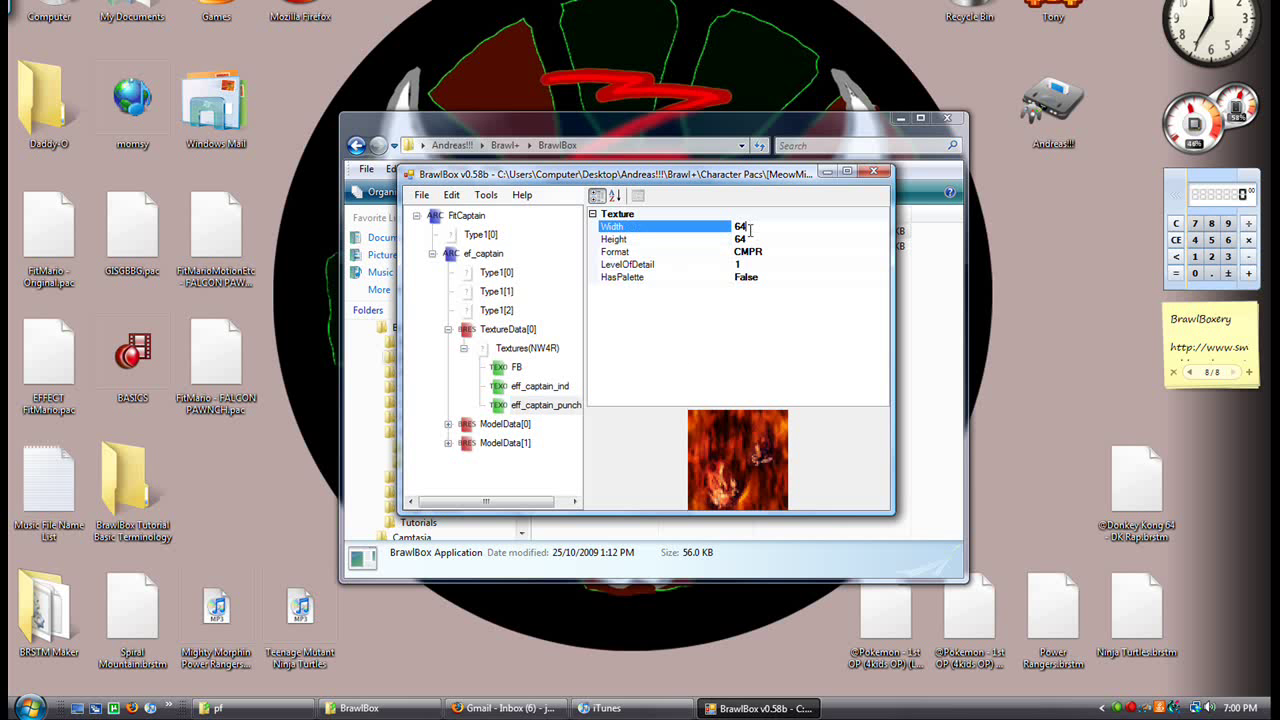
left_click(759, 240)
left_click(773, 251)
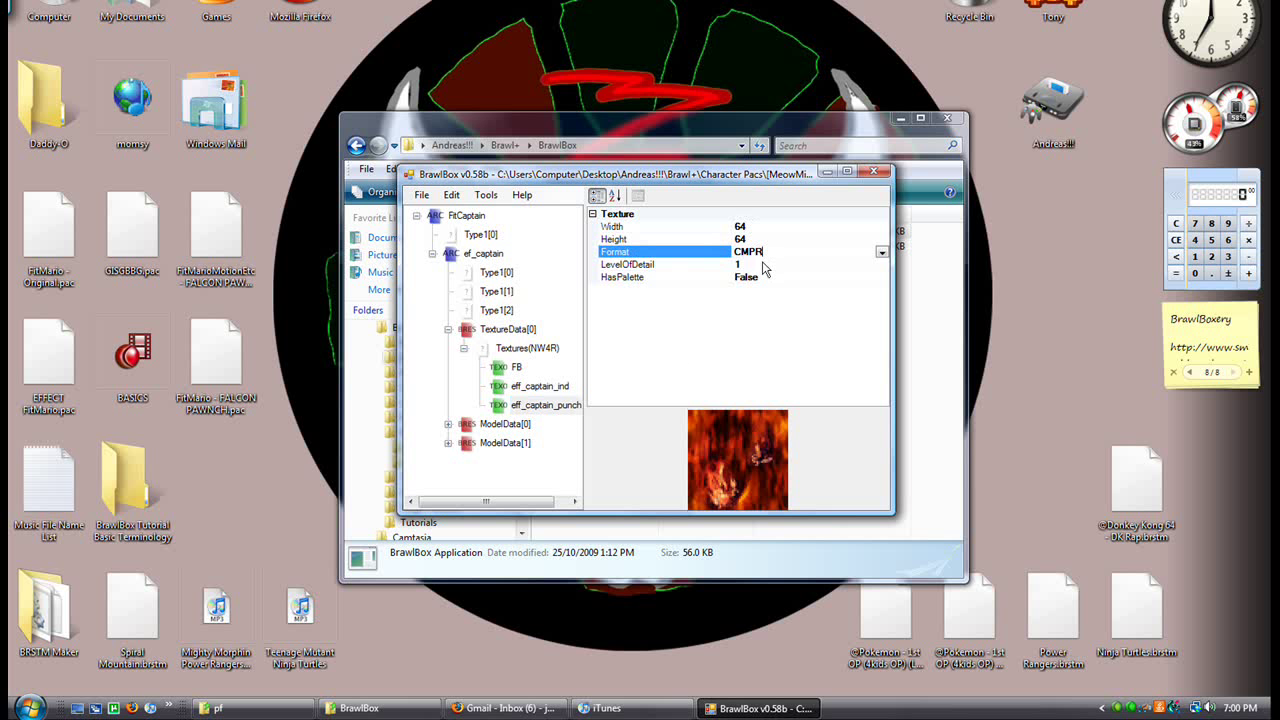
left_click(766, 264)
left_click(765, 277)
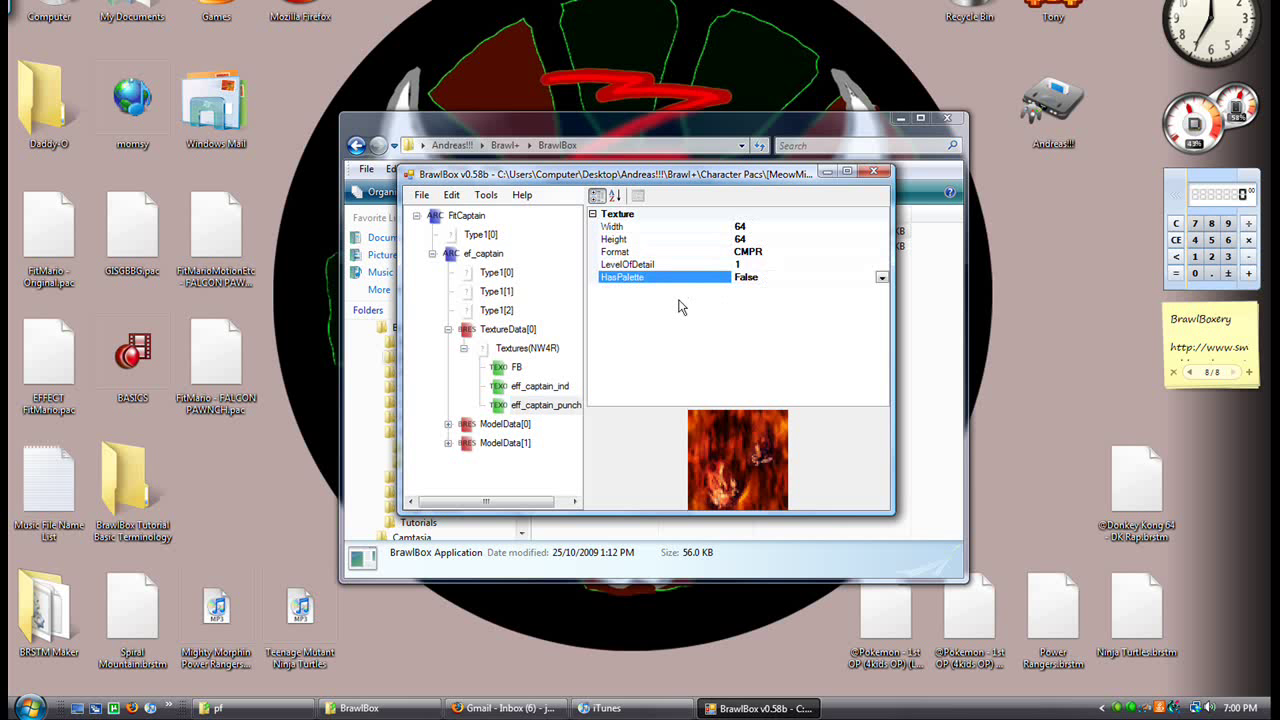
left_click(881, 277)
left_click(881, 280)
Preview the FB and eff_captain_ind textures, then collapse Textures(NW4R) and TextureData[0]
left_click(516, 367)
left_click(530, 386)
left_click(516, 368)
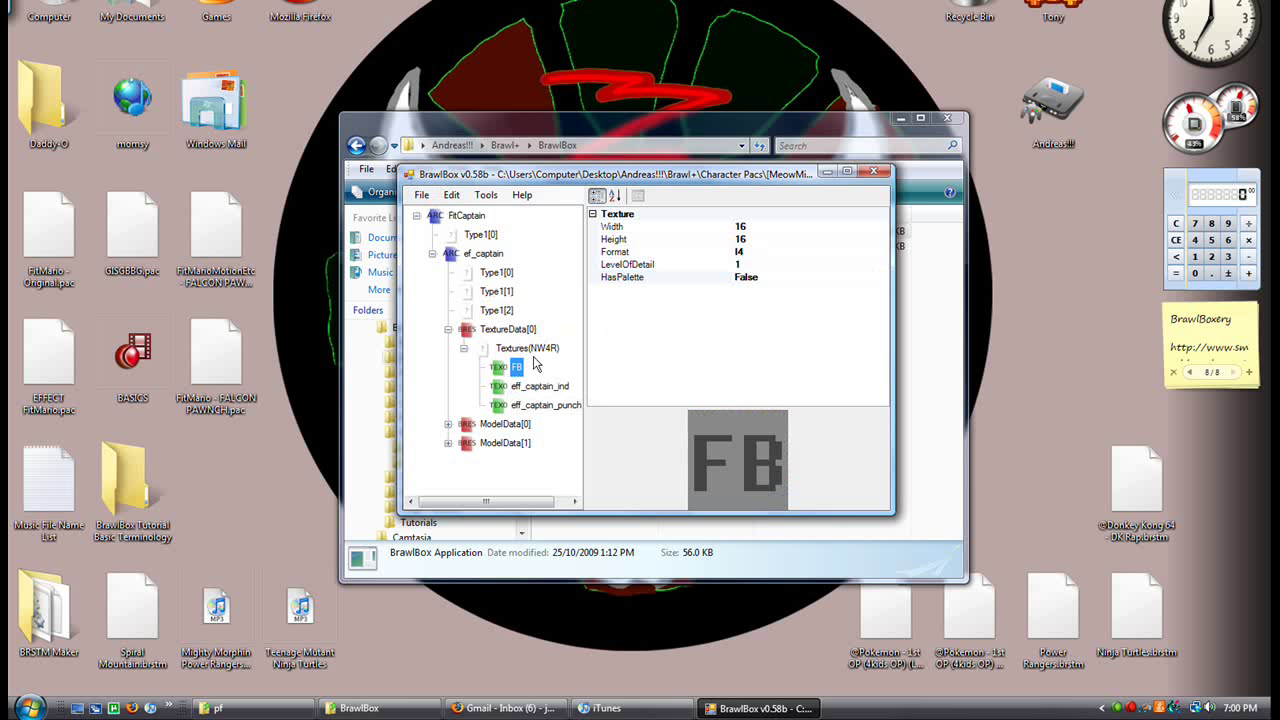
left_click(463, 348)
left_click(448, 329)
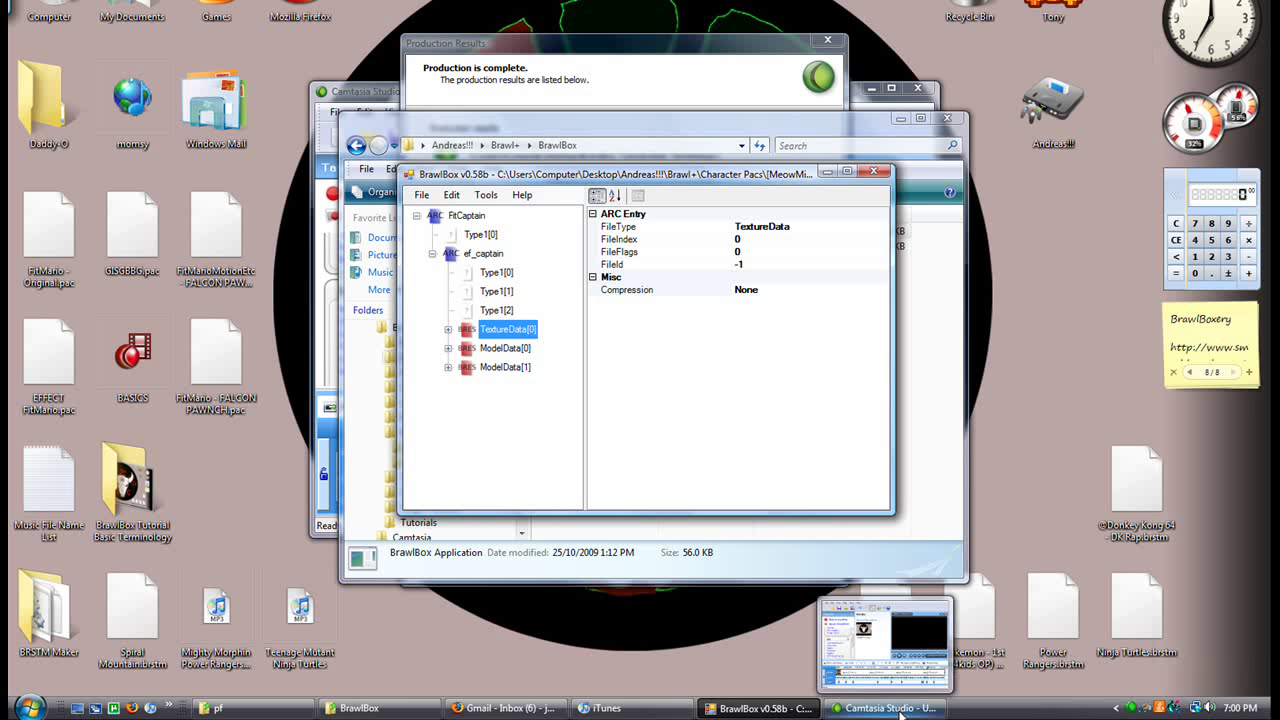
Bring the Camtasia Recorder window to the front from the system tray
left_click(1129, 709)
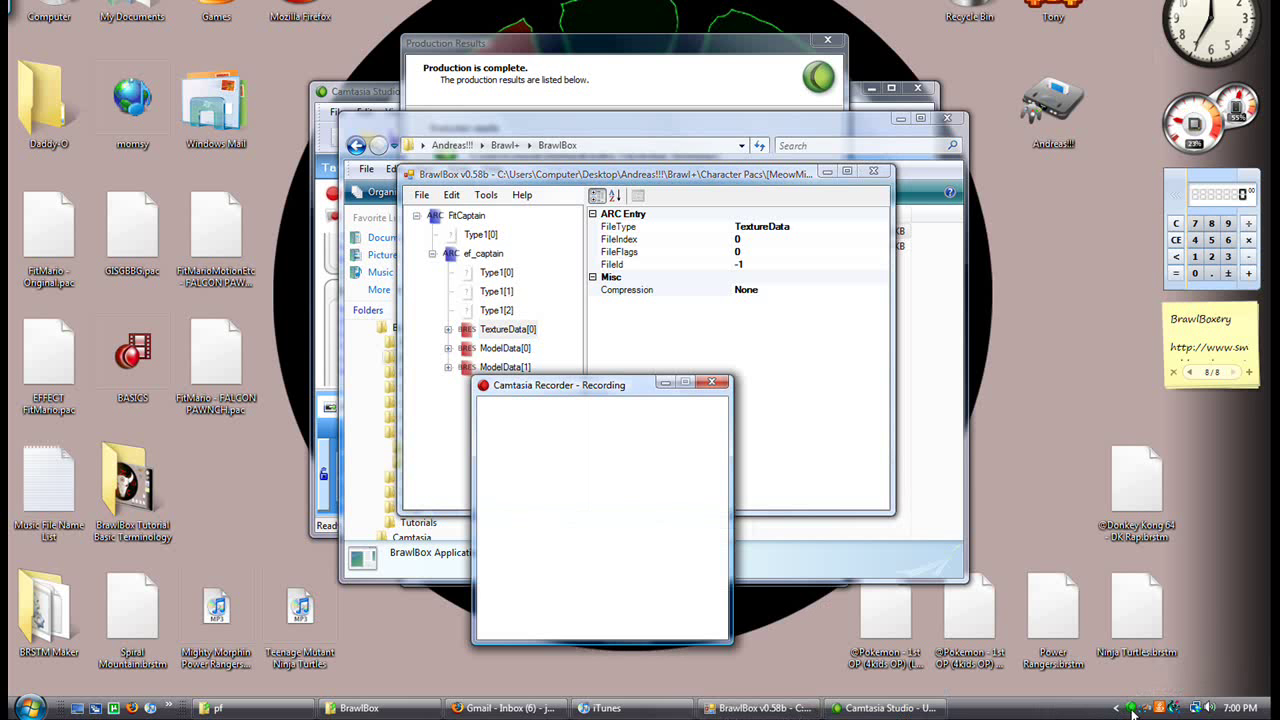